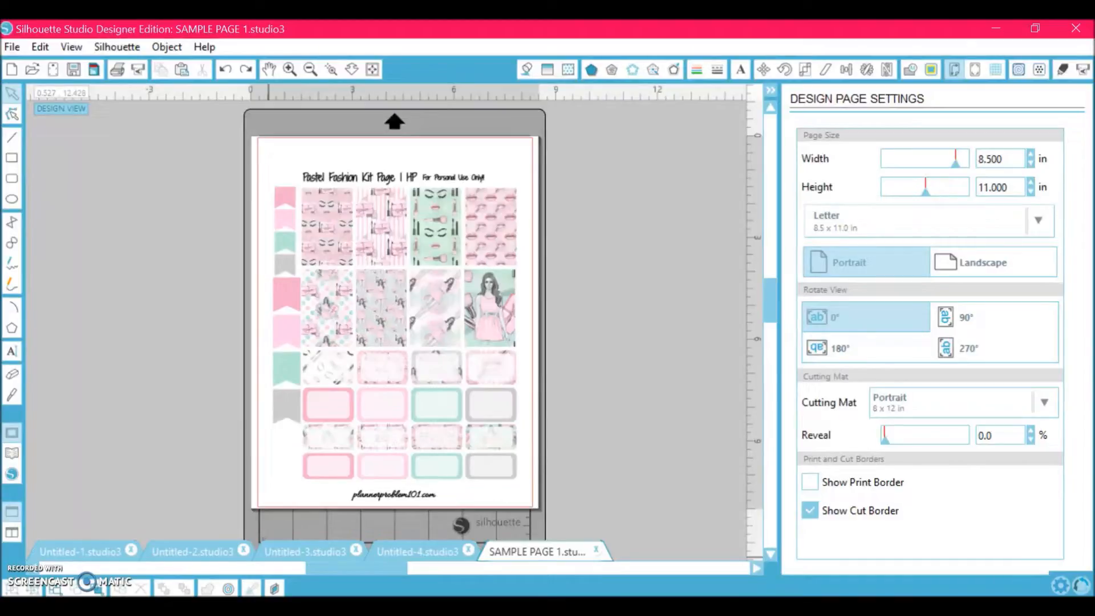
- Select a sticker and open the cut settings to inspect the sheet's cut lines, then hide them
click(324, 322)
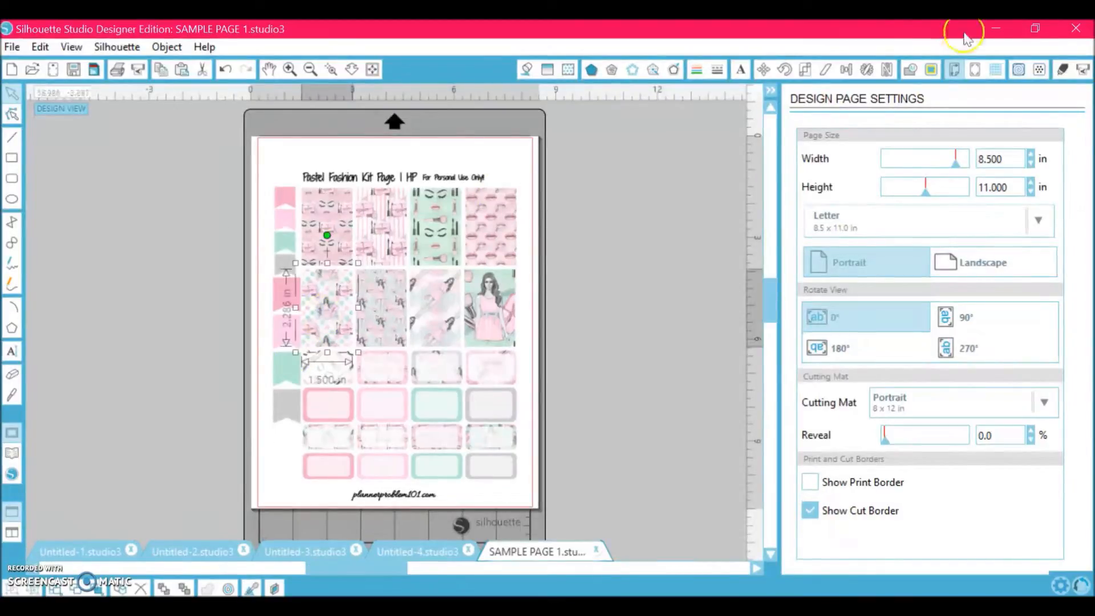
click(1062, 69)
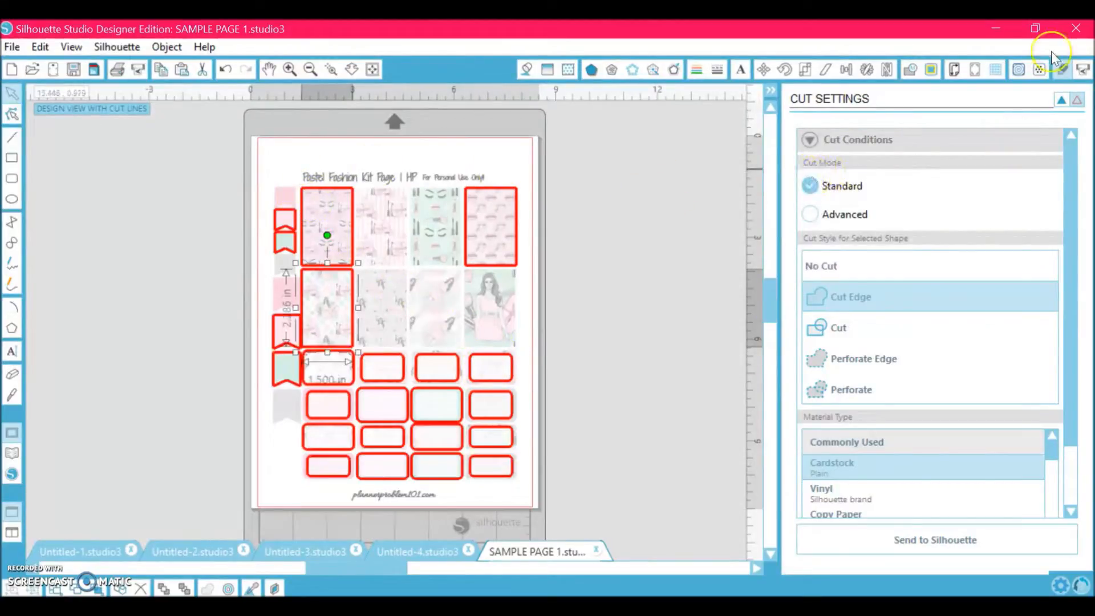
click(1062, 100)
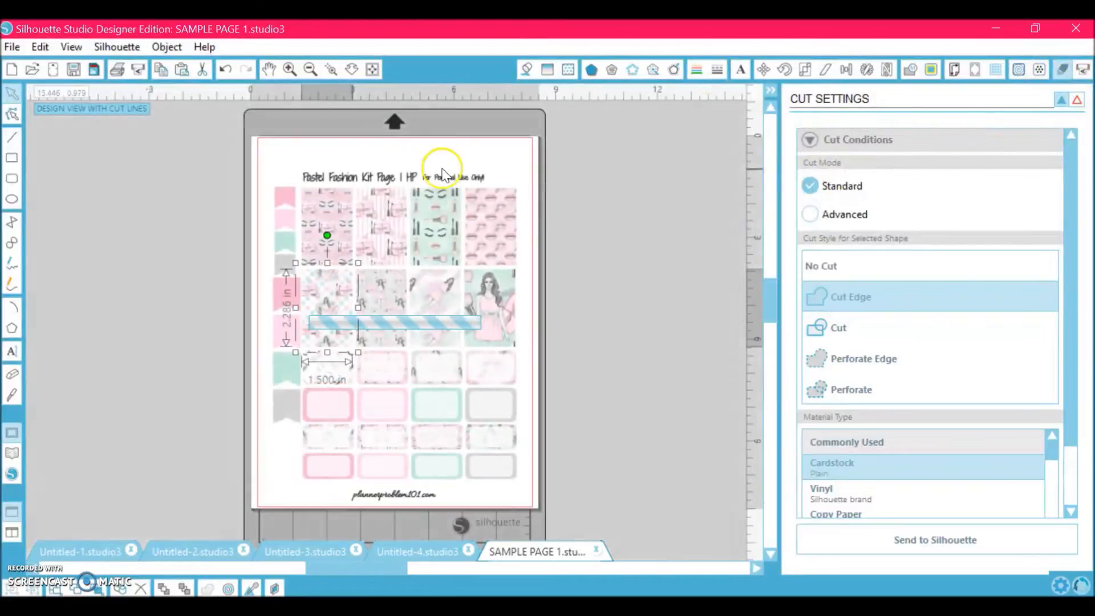
click(442, 174)
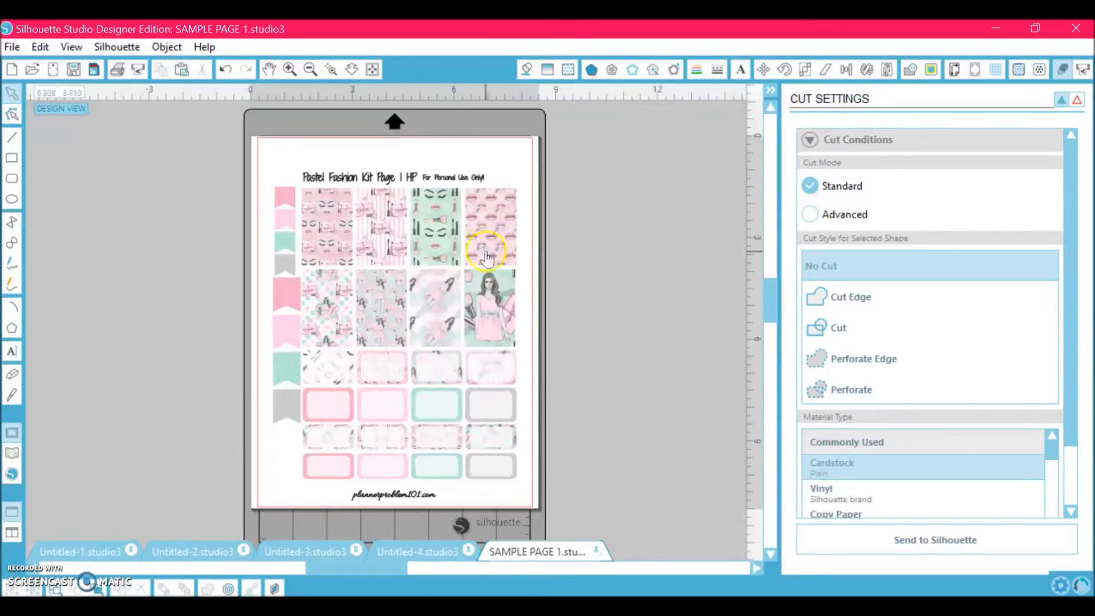
- Try moving a label and several stickers off the page onto the work area
click(489, 404)
drag(435, 402, 599, 423)
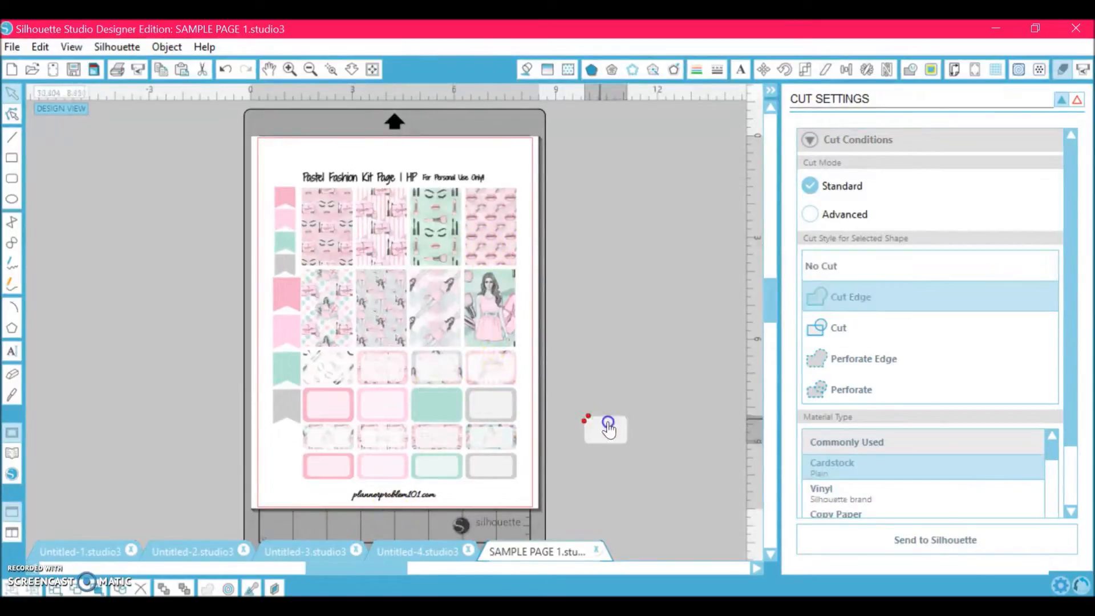
drag(456, 311, 704, 265)
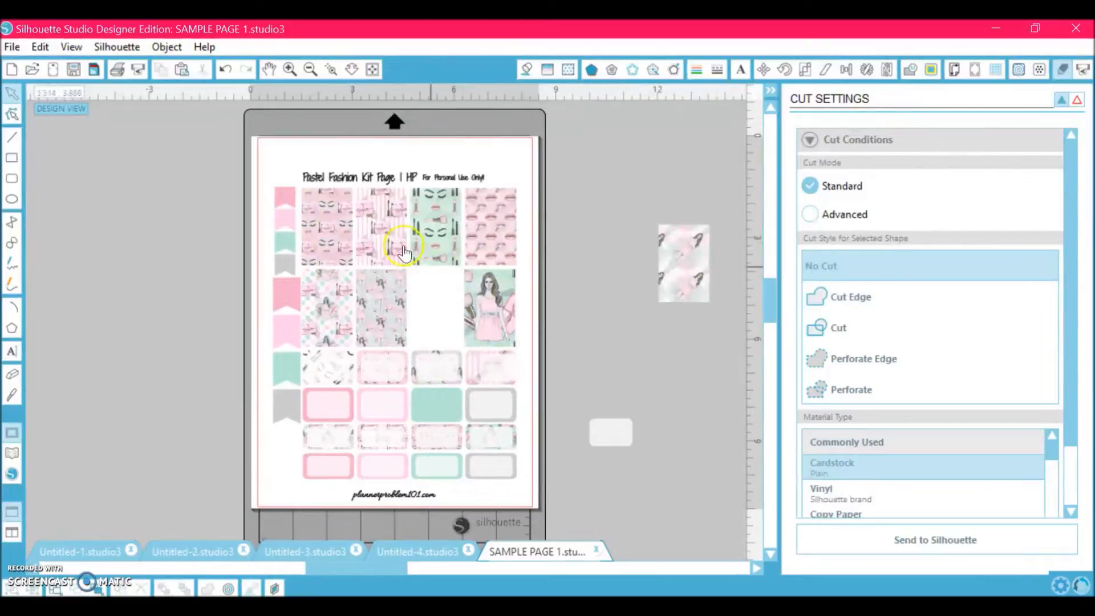
drag(402, 240, 604, 257)
drag(381, 308, 558, 378)
- Undo all the sticker and label moves
key(ctrl+z)
key(ctrl+z)
key(ctrl+z)
key(ctrl+z)
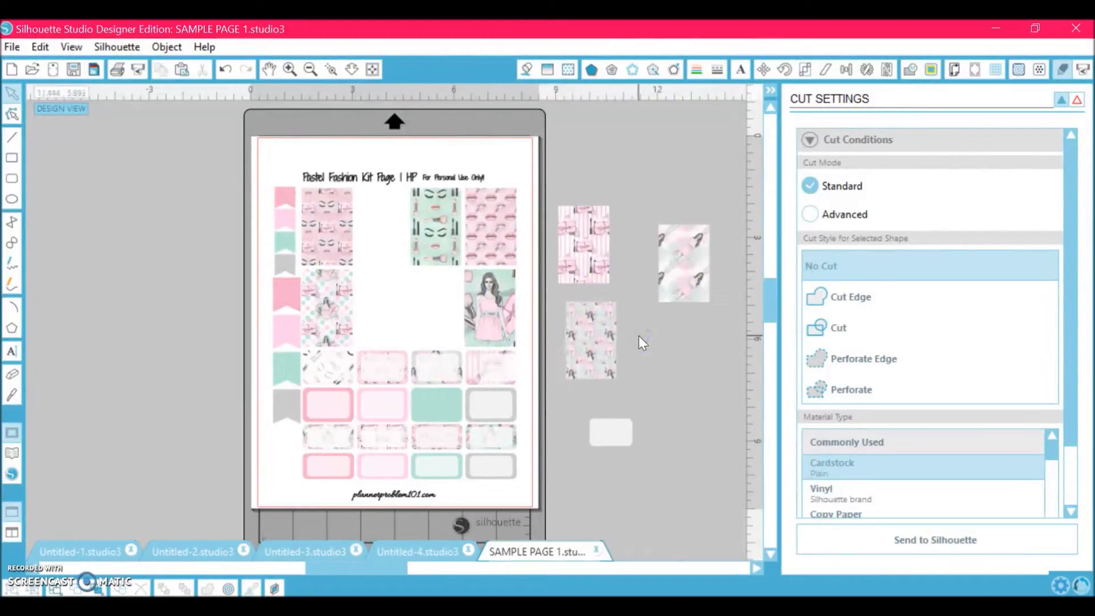
key(ctrl+z)
key(ctrl+z)
key(ctrl+z)
key(ctrl+z)
key(ctrl+z)
key(ctrl+z)
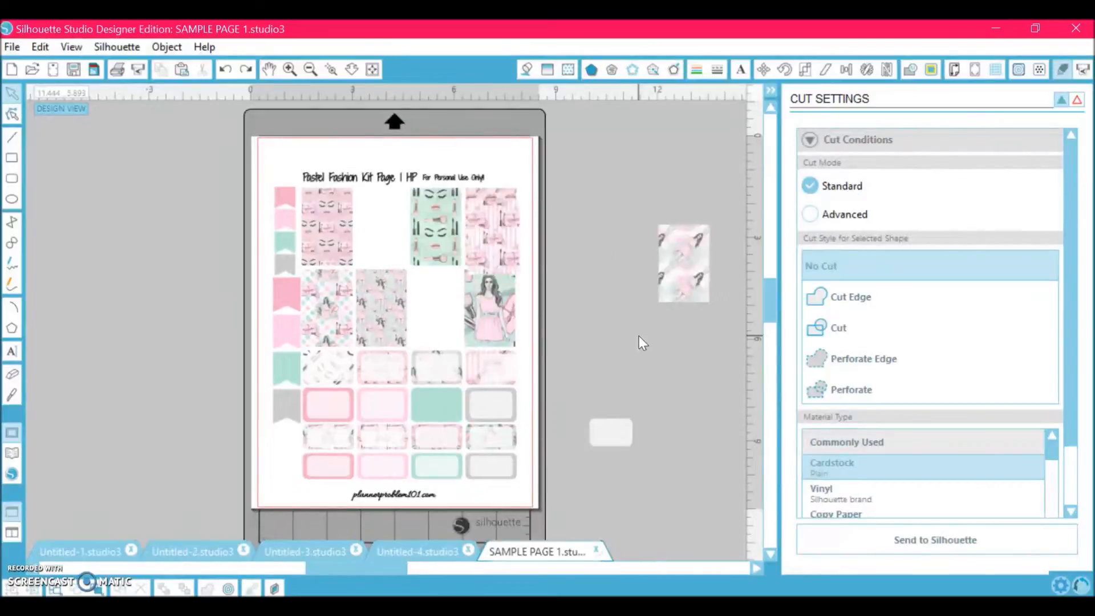
key(ctrl+z)
key(ctrl+z)
key(ctrl+z)
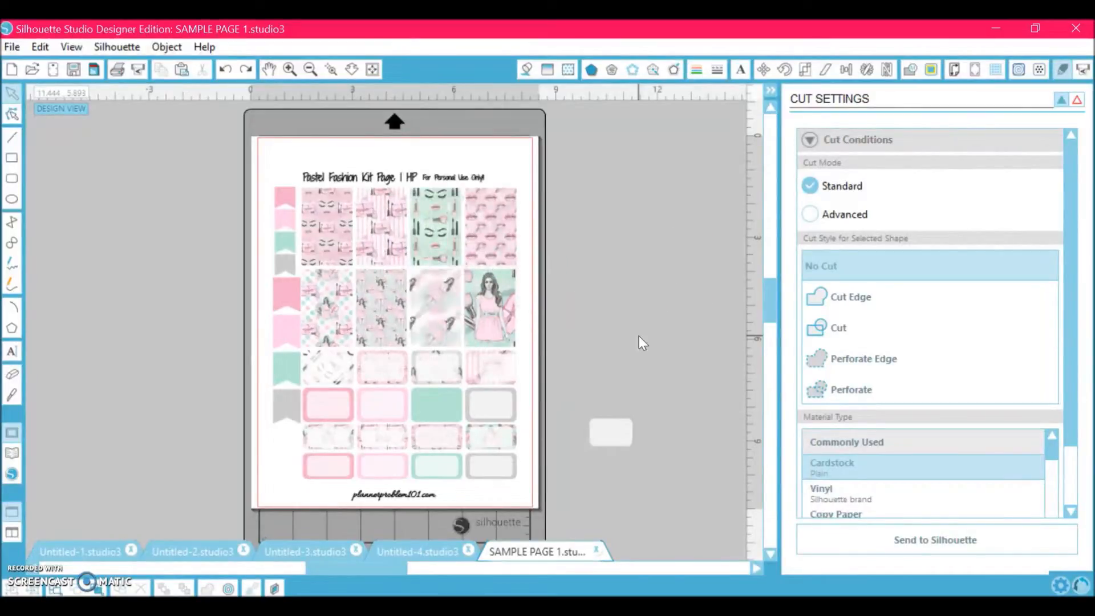
key(ctrl+z)
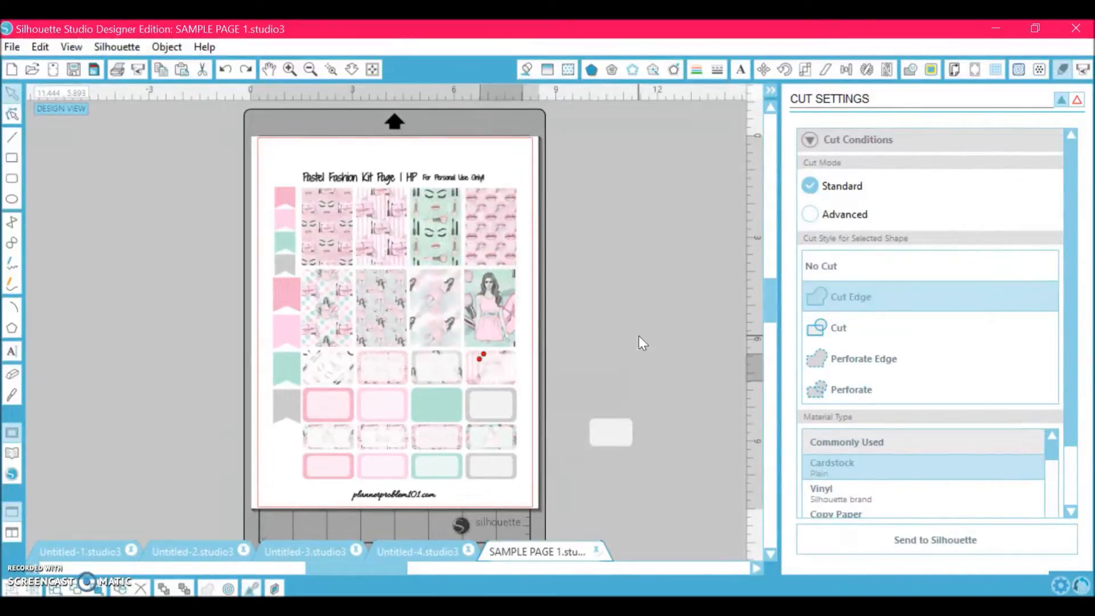
key(ctrl+z)
key(ctrl+z)
key(ctrl+z)
key(ctrl+z)
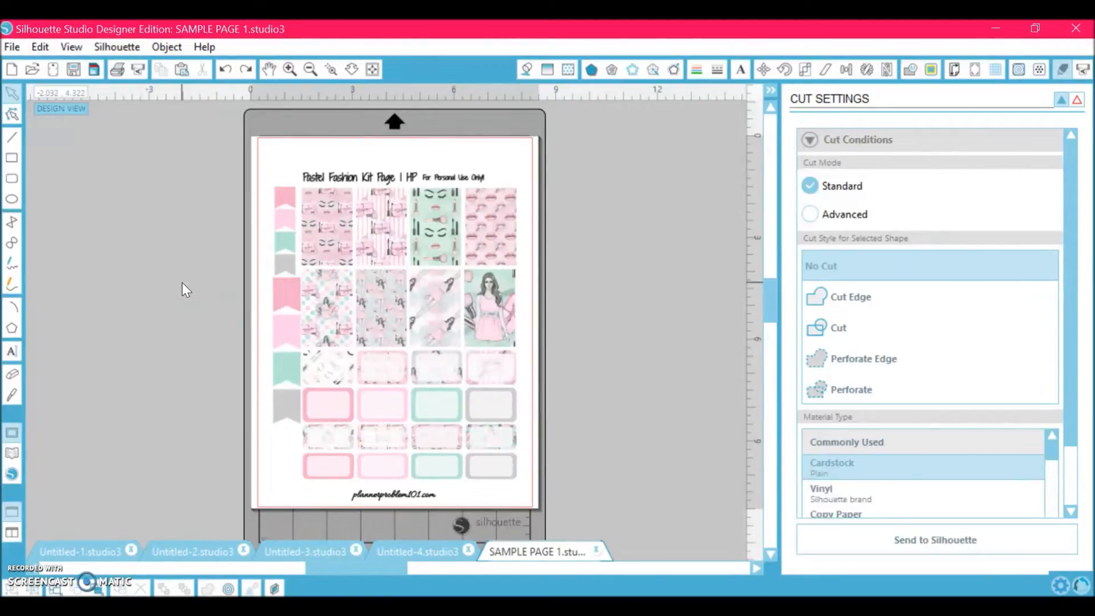
- Set the top-left sticker's cut style to Cut Edge and show the cut lines
click(327, 234)
click(844, 297)
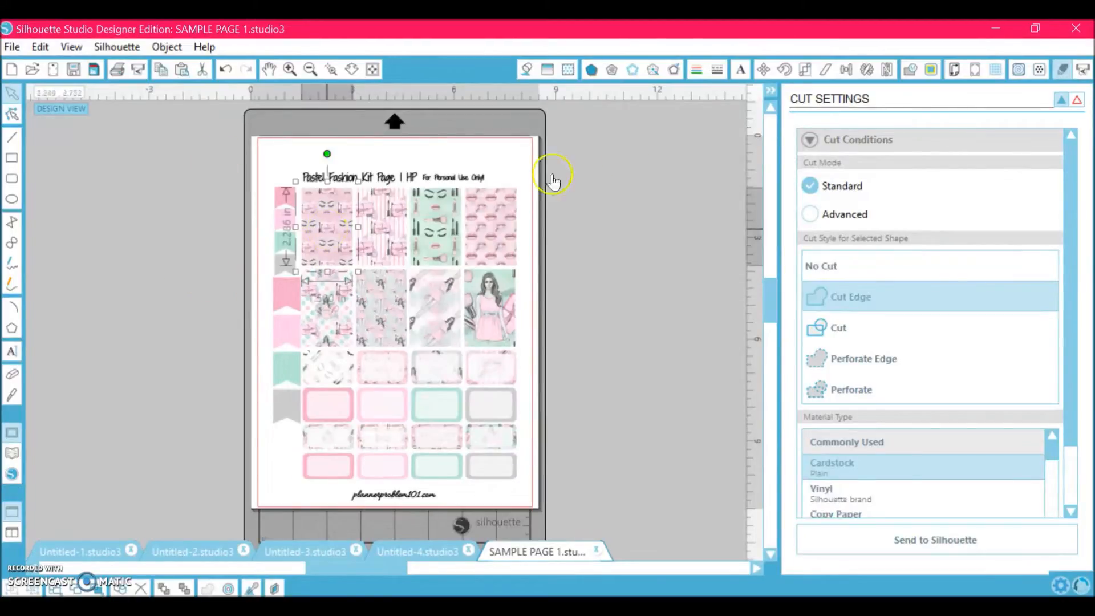
click(1076, 101)
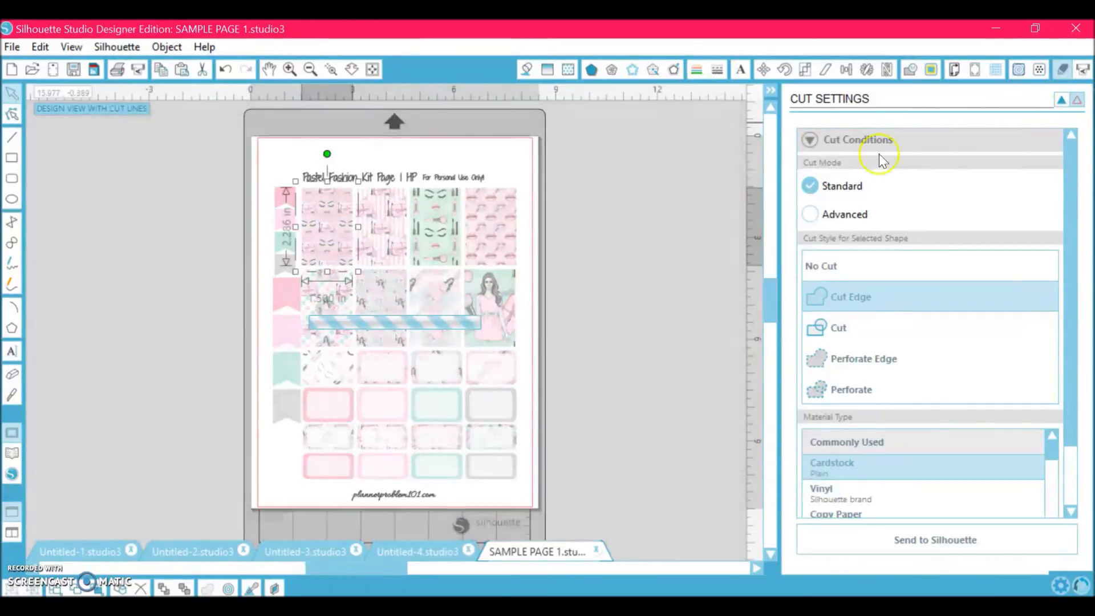
- Set the cut style of the two middle-row stickers to Cut Edge
click(437, 334)
click(843, 297)
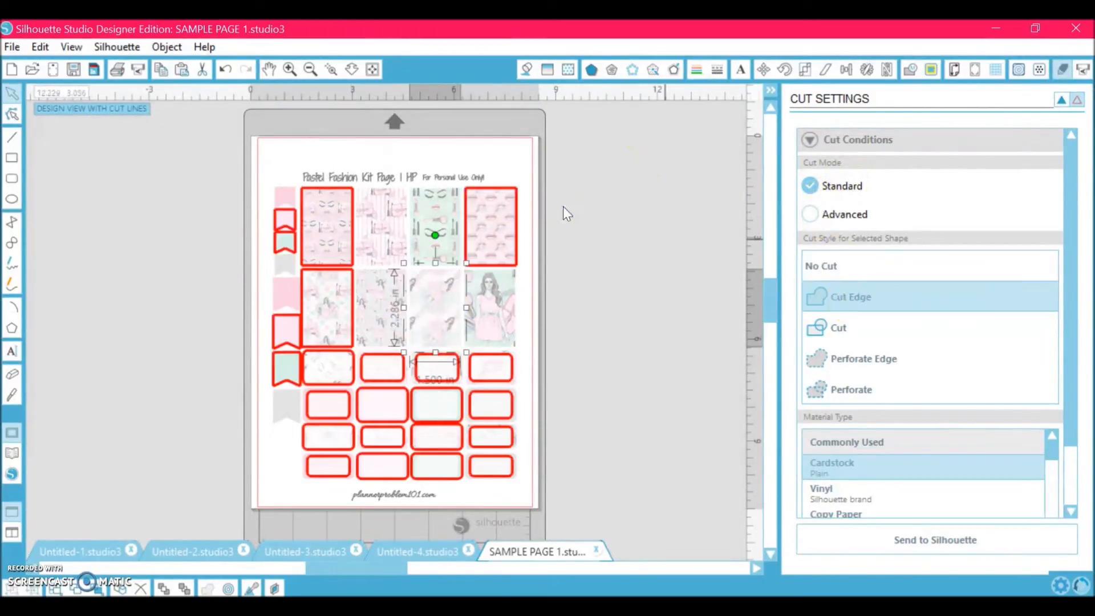
click(482, 310)
click(844, 290)
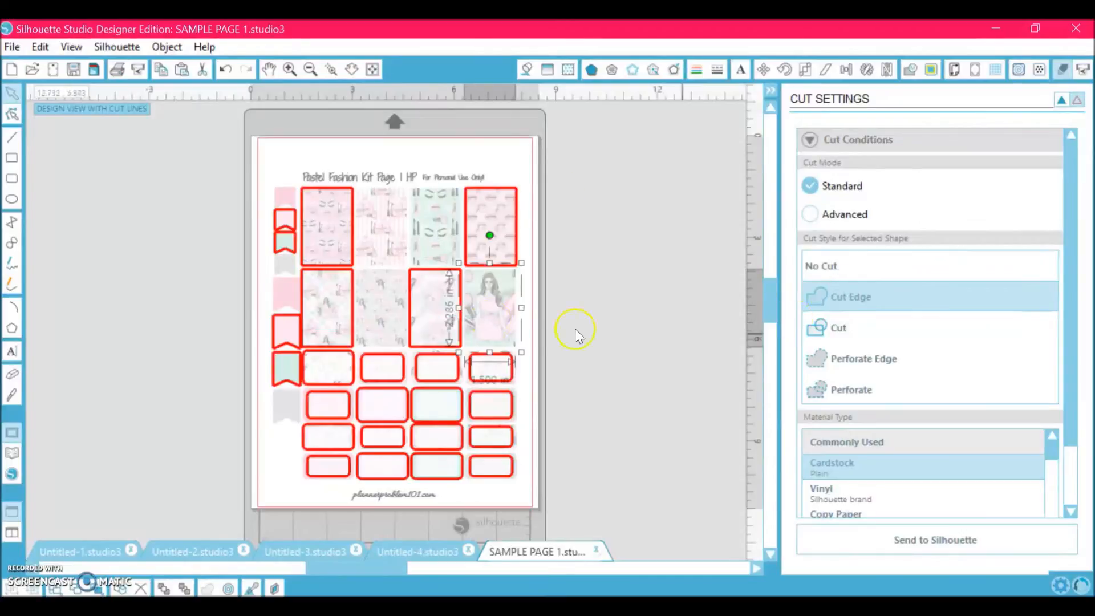
- Switch a label's cut style to No Cut and back to Cut Edge
click(446, 381)
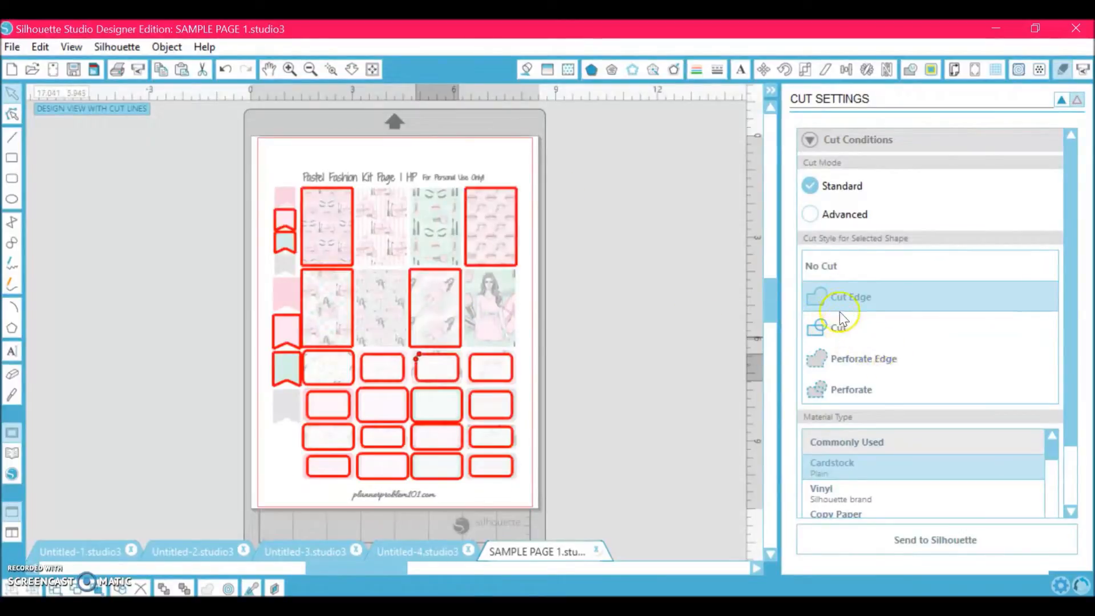
click(827, 265)
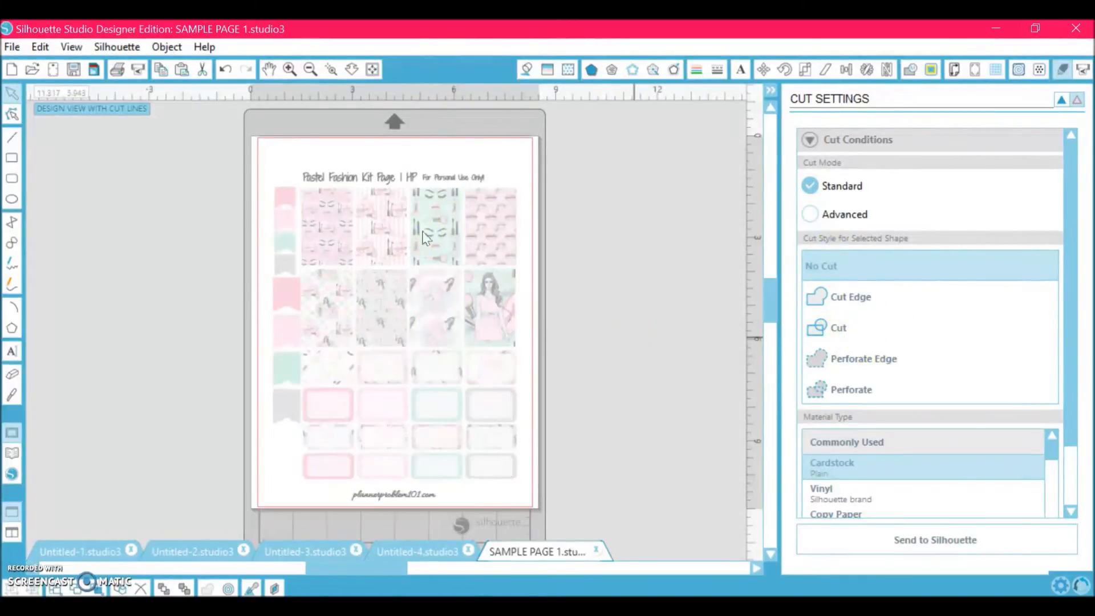
click(451, 378)
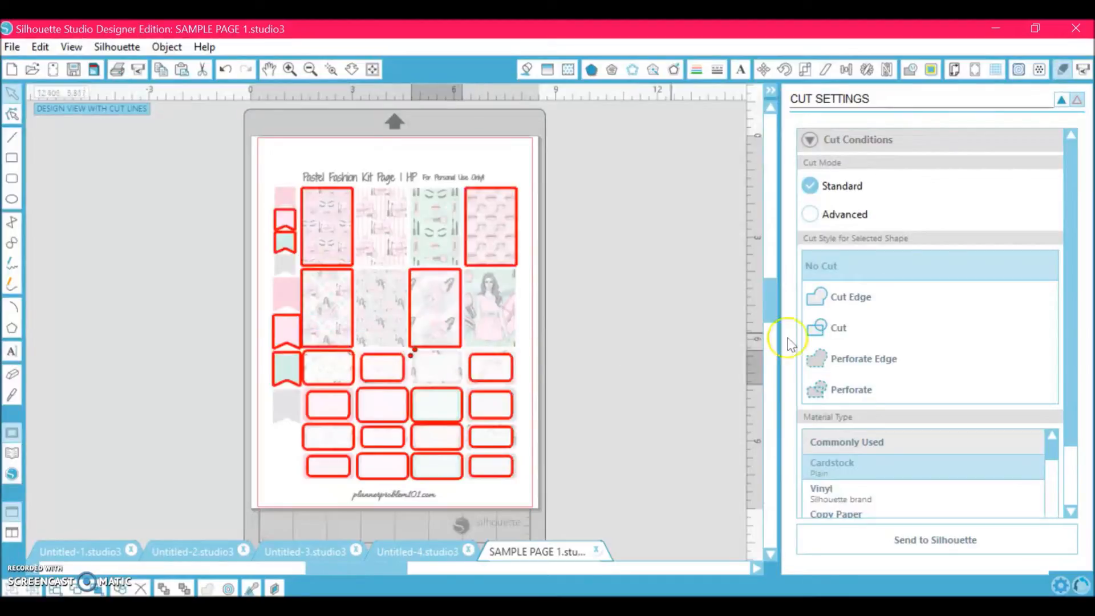
click(849, 309)
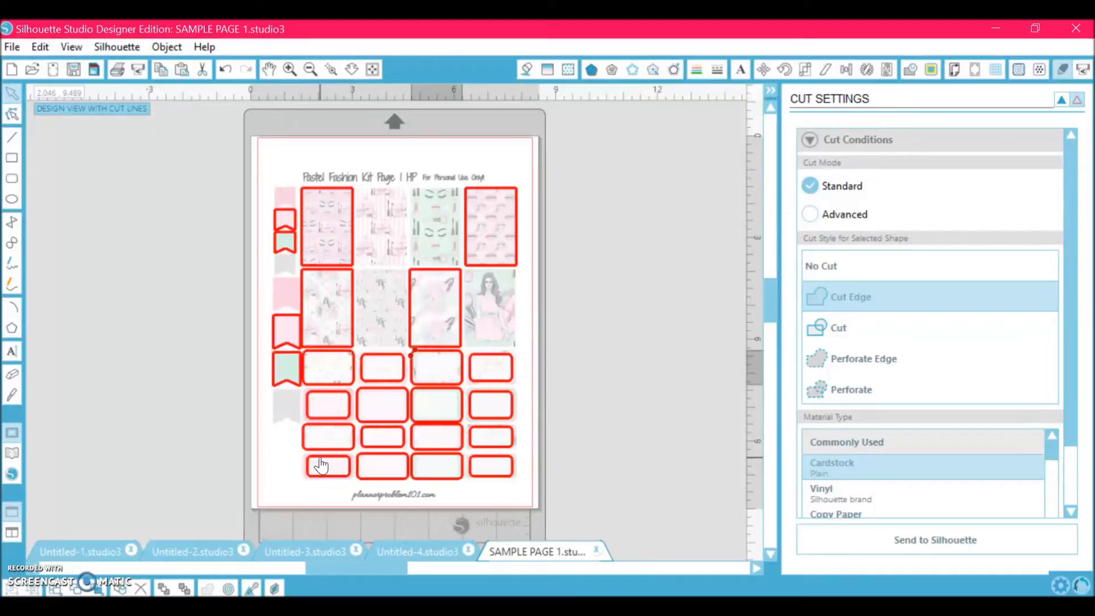
- Deselect everything and hide the cut lines
click(190, 415)
click(1061, 95)
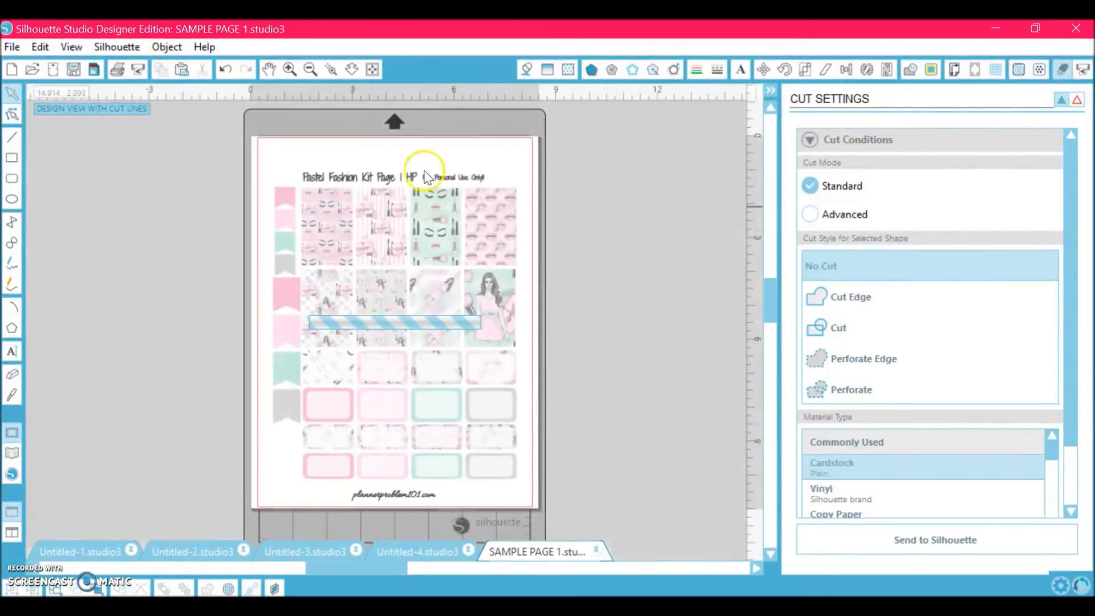
click(632, 281)
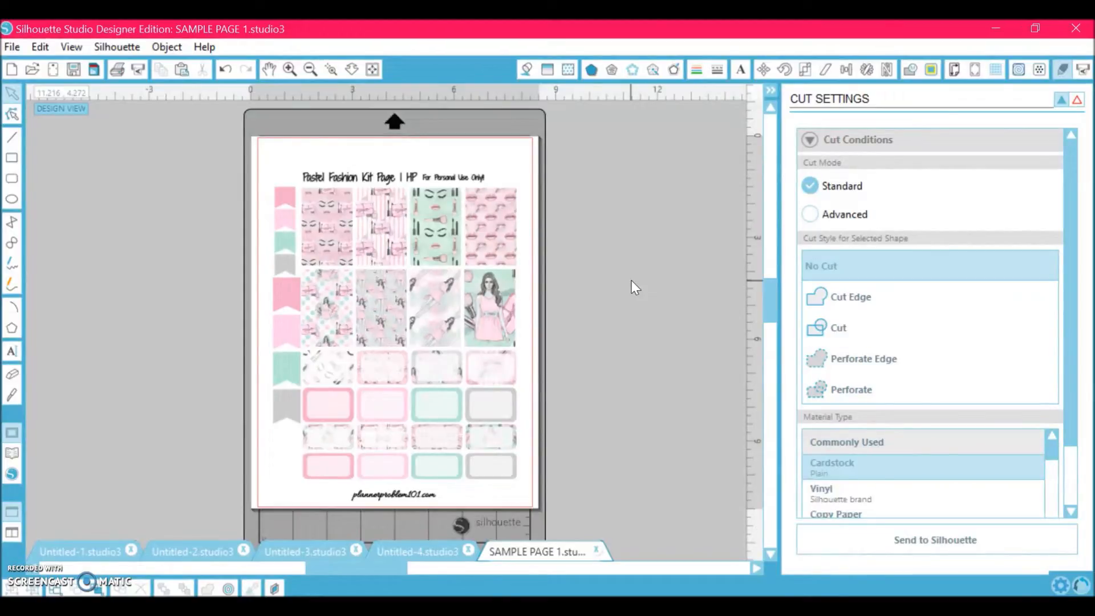
- Print the page to PDF as Video Sample Page 1, replacing the existing file
key(ctrl+p)
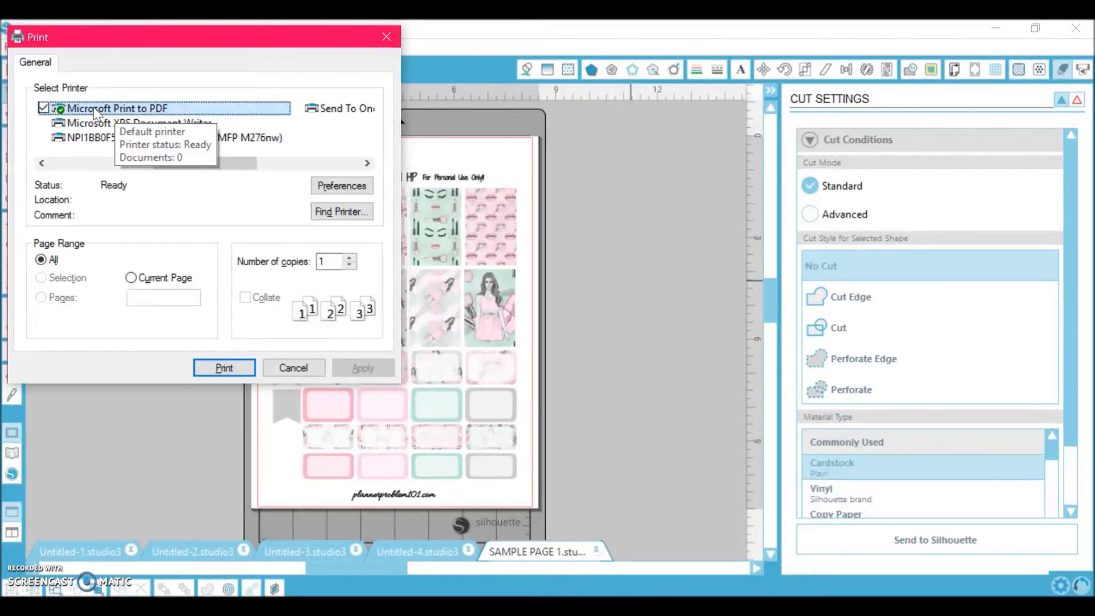
click(220, 368)
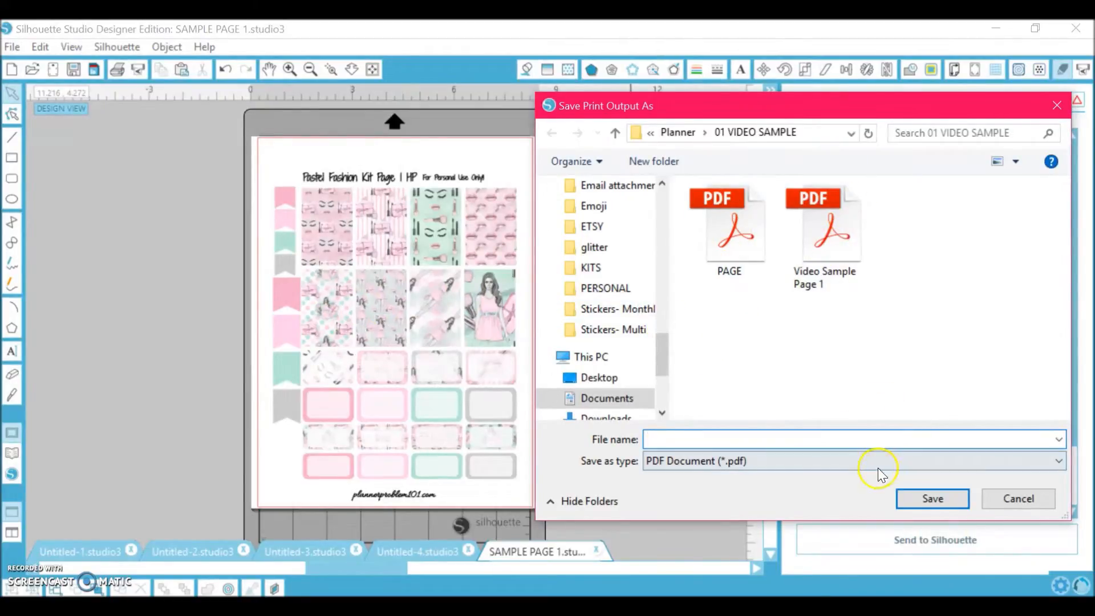
click(815, 233)
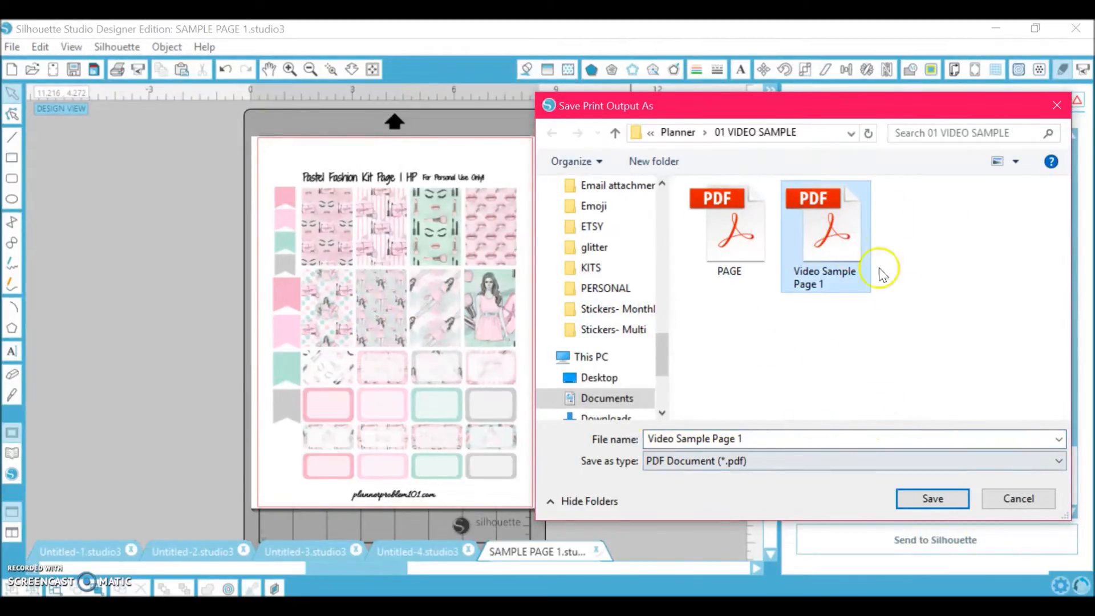
click(959, 500)
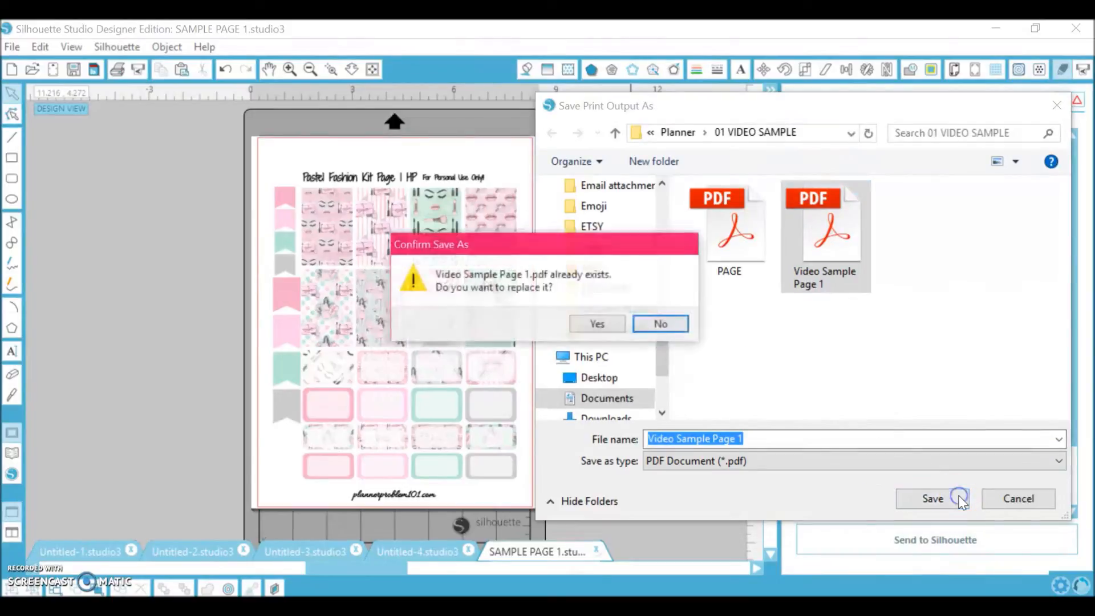
click(596, 324)
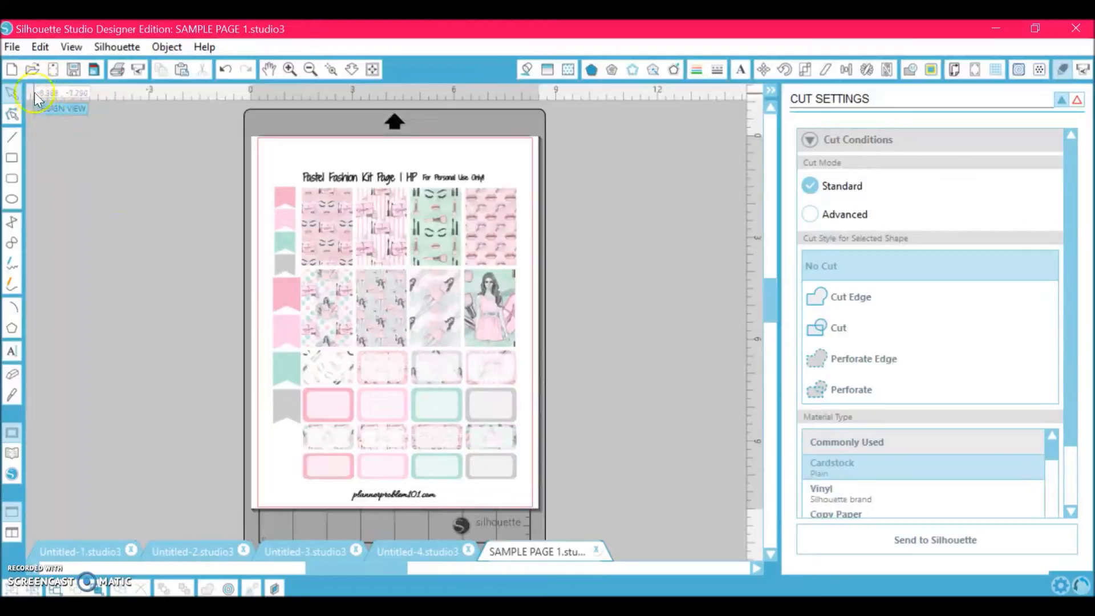
- Open the PDF Video Sample Page 1 from the 01 VIDEO SAMPLE folder
click(33, 69)
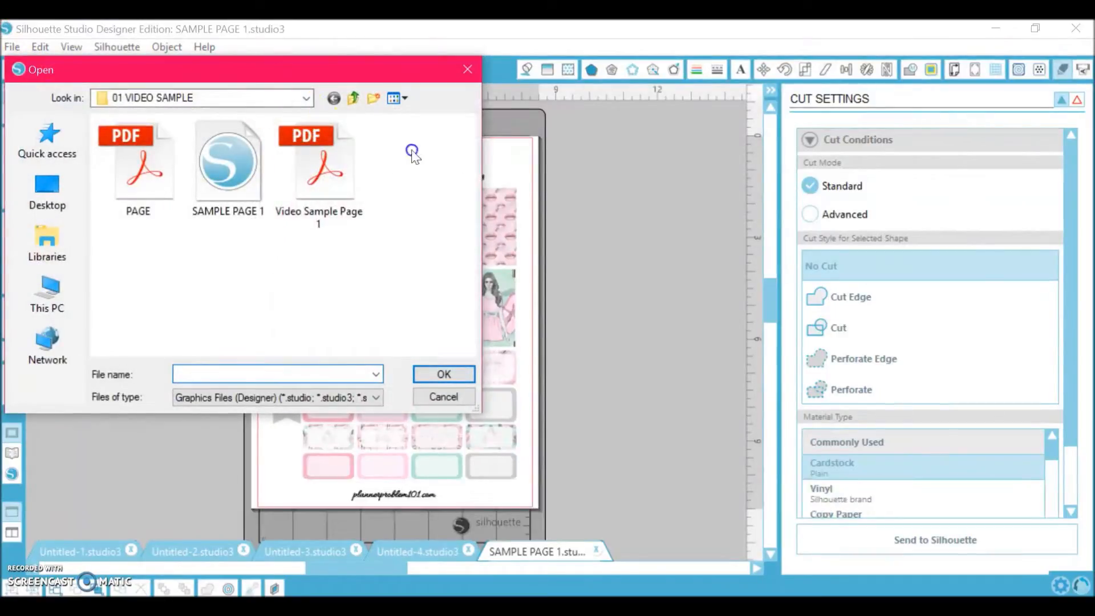
click(338, 169)
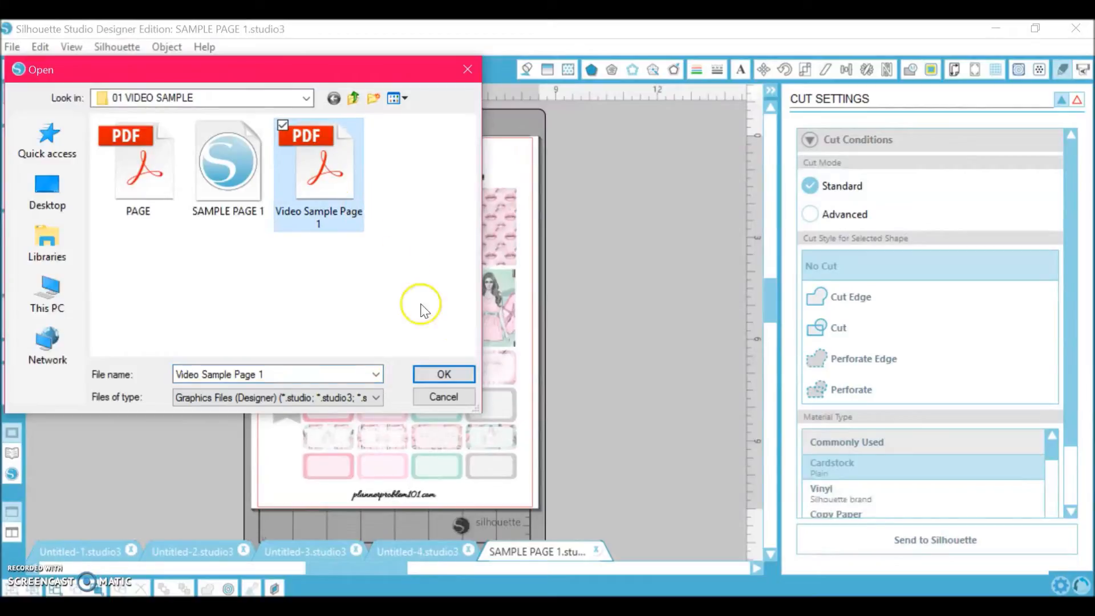
click(427, 380)
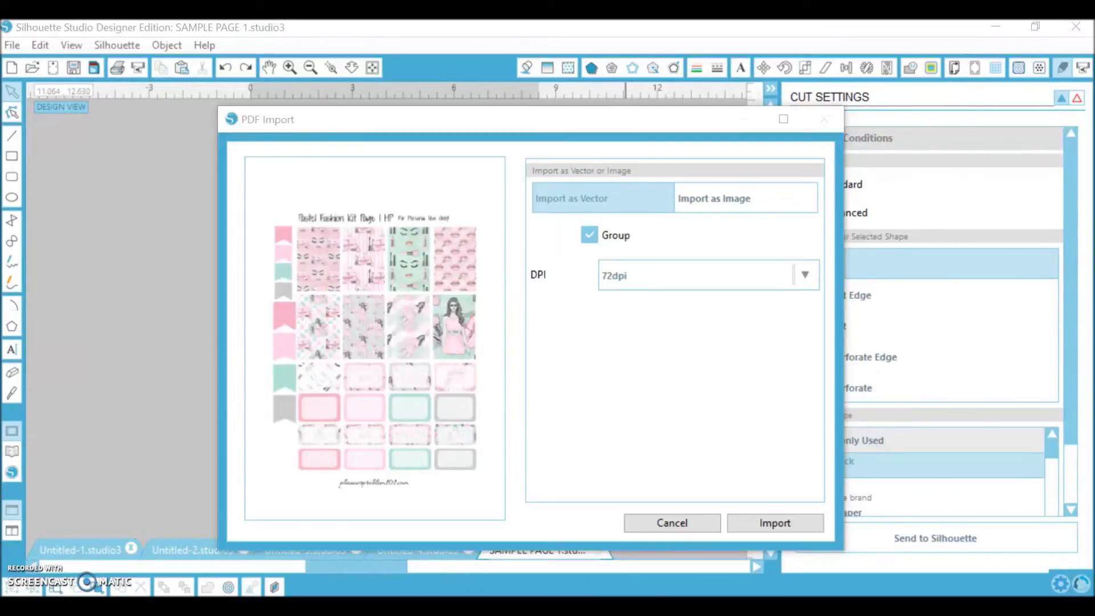
- Import the PDF as an image instead of a vector, choosing a higher DPI resolution
drag(417, 129, 340, 122)
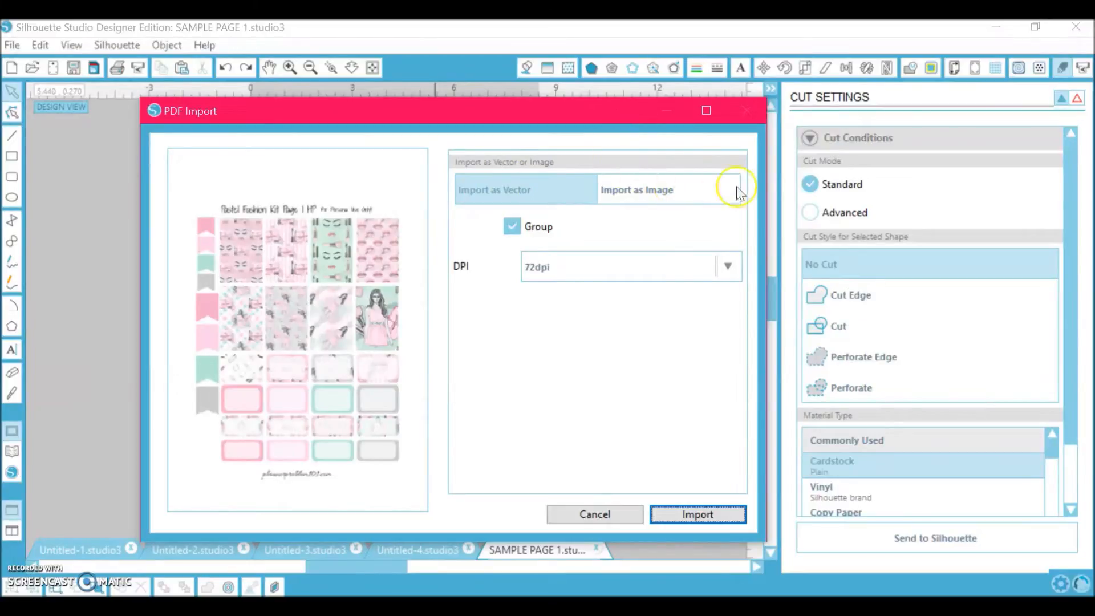
click(665, 200)
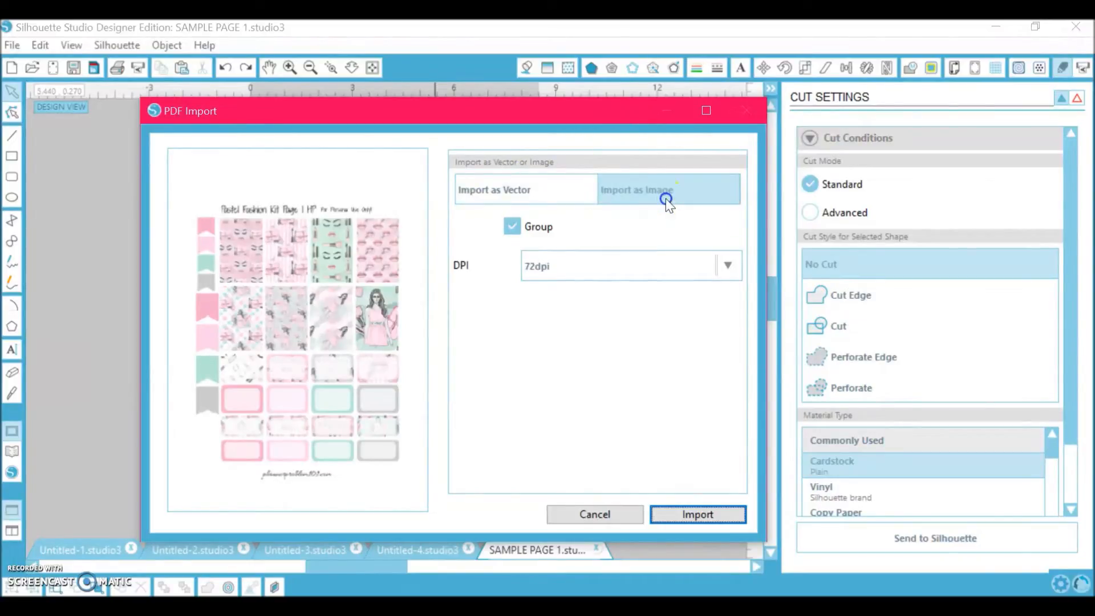
click(595, 235)
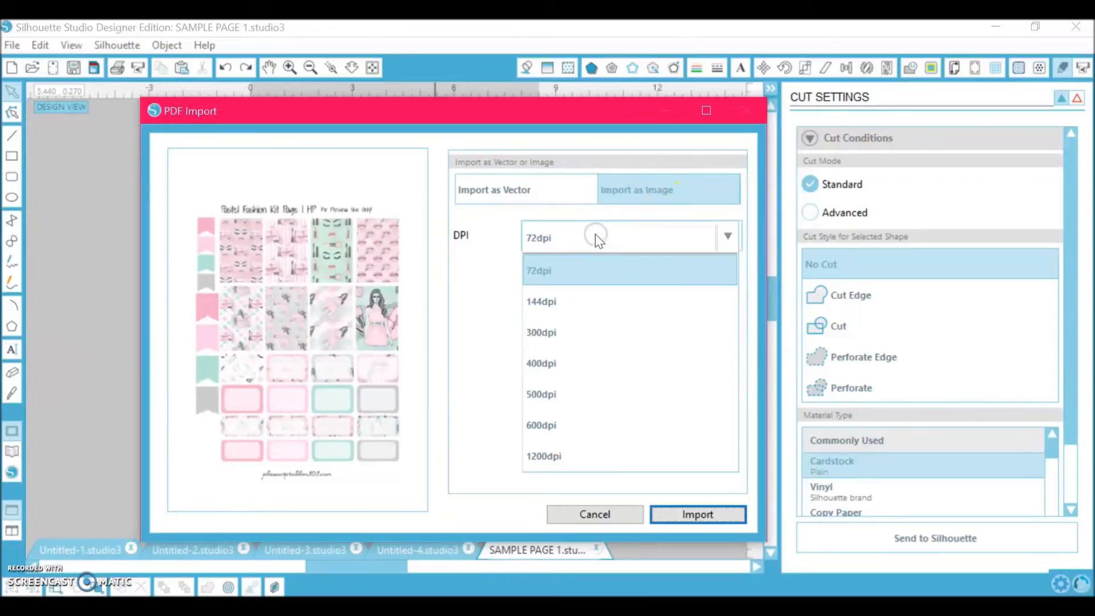
click(550, 237)
click(551, 239)
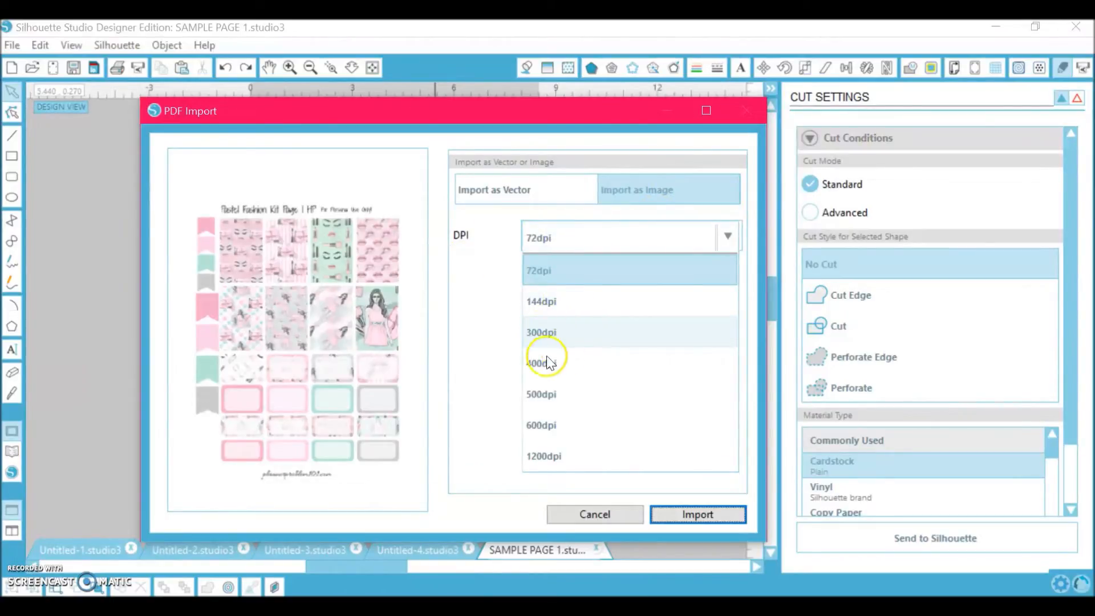
click(416, 268)
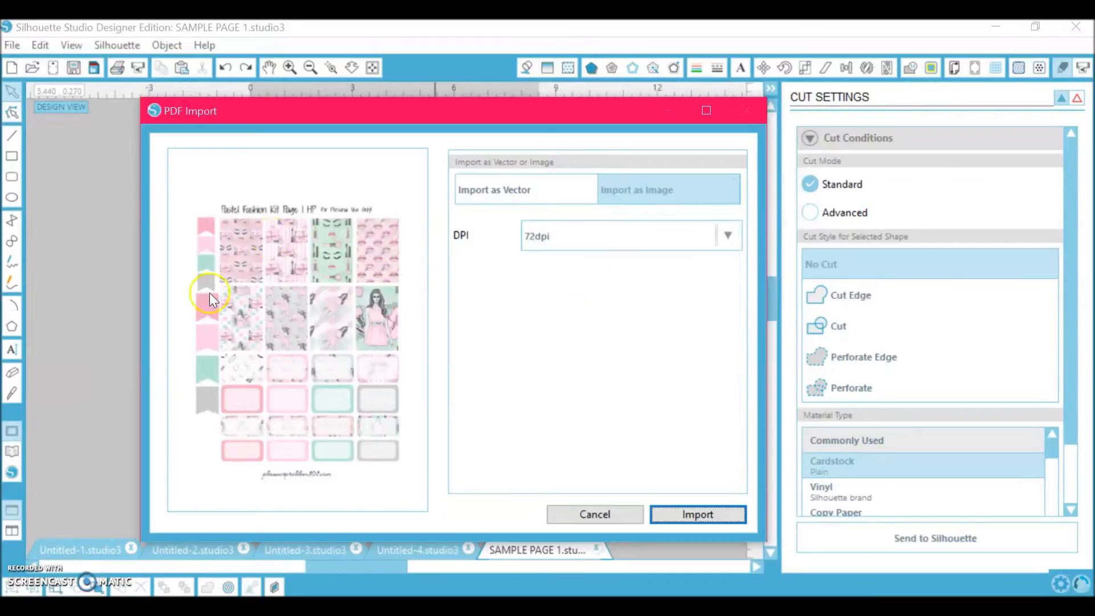
click(543, 237)
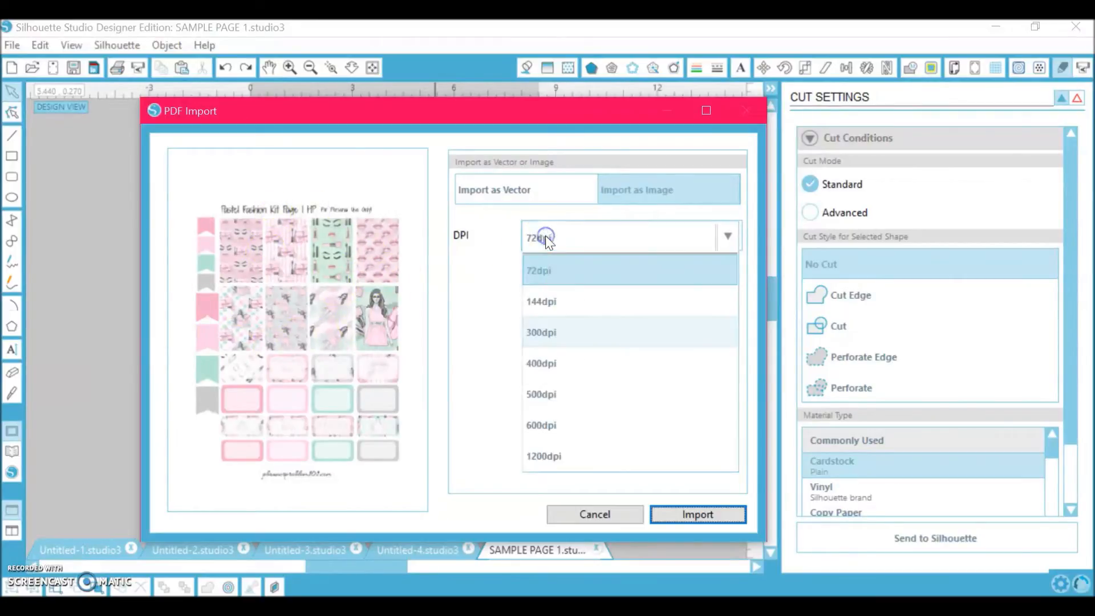
click(576, 390)
click(697, 514)
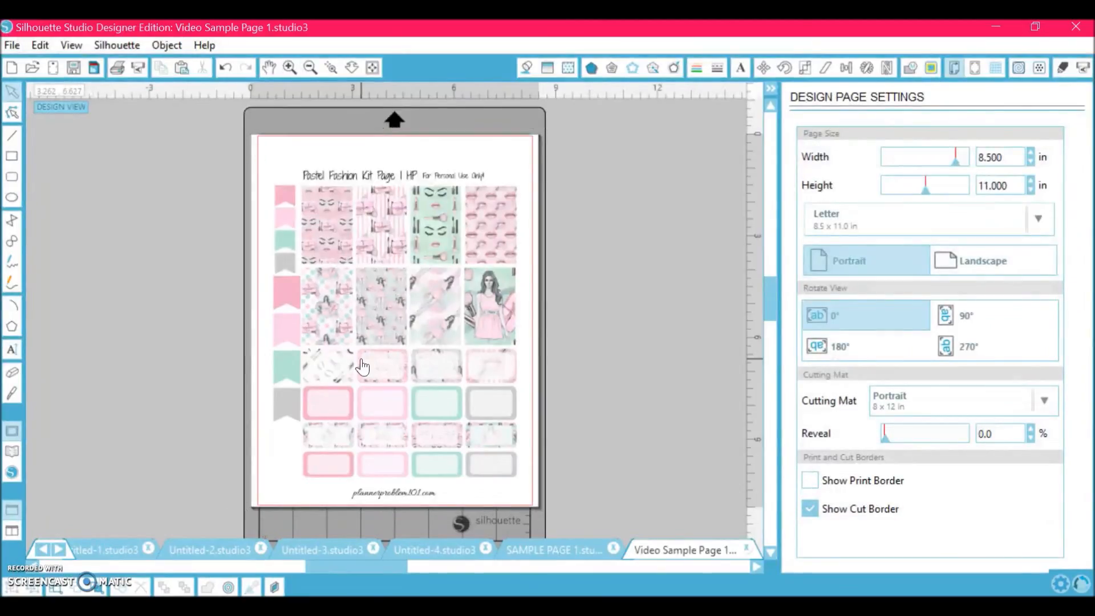
click(362, 367)
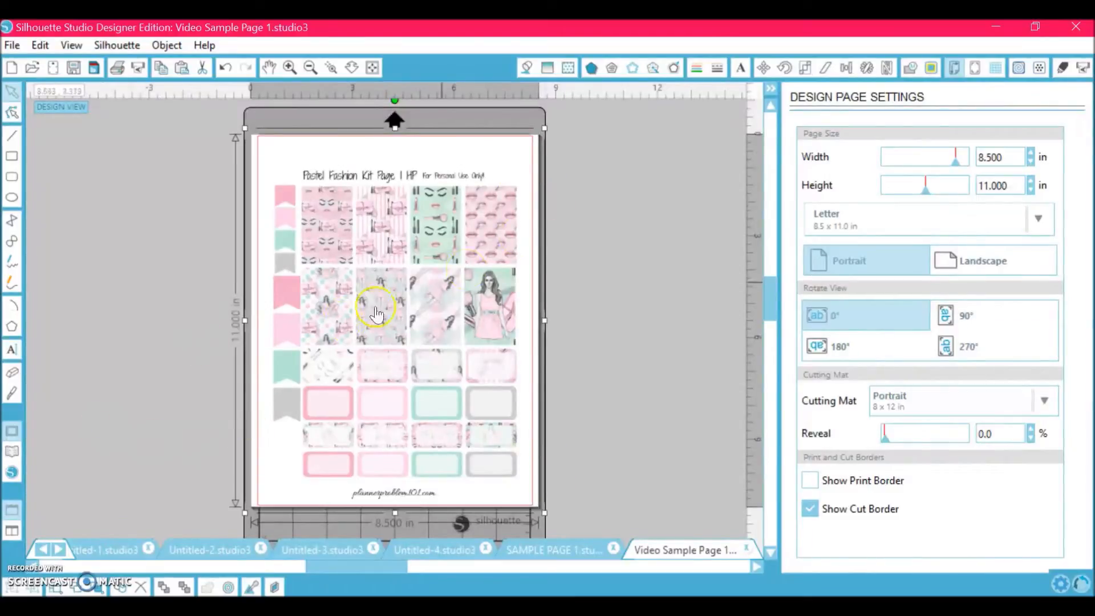
- Move the imported image around the page and back into its original position
click(215, 354)
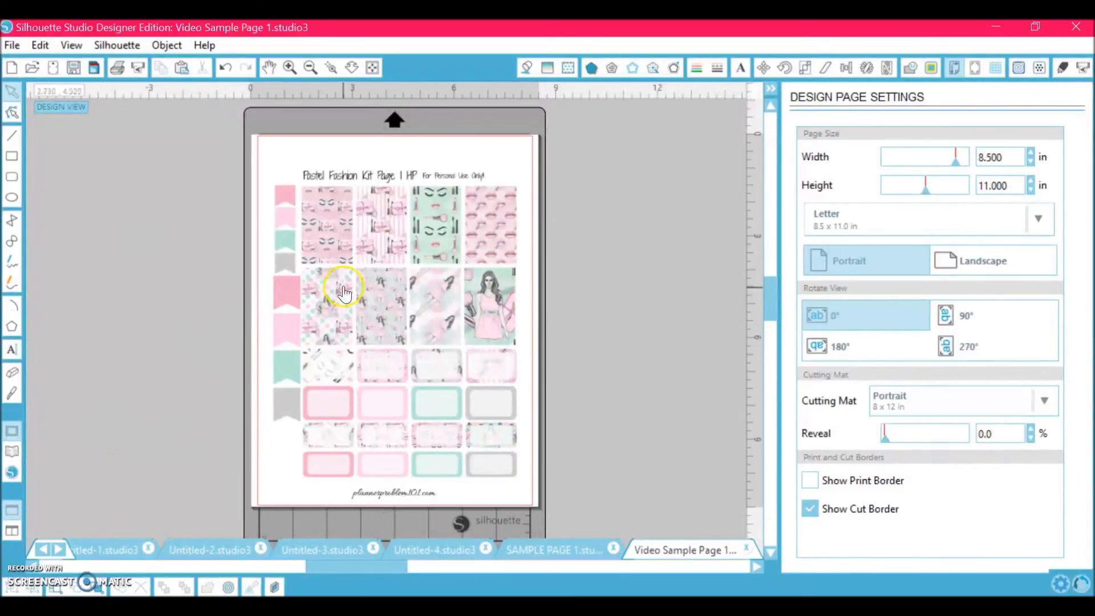
drag(359, 266, 286, 278)
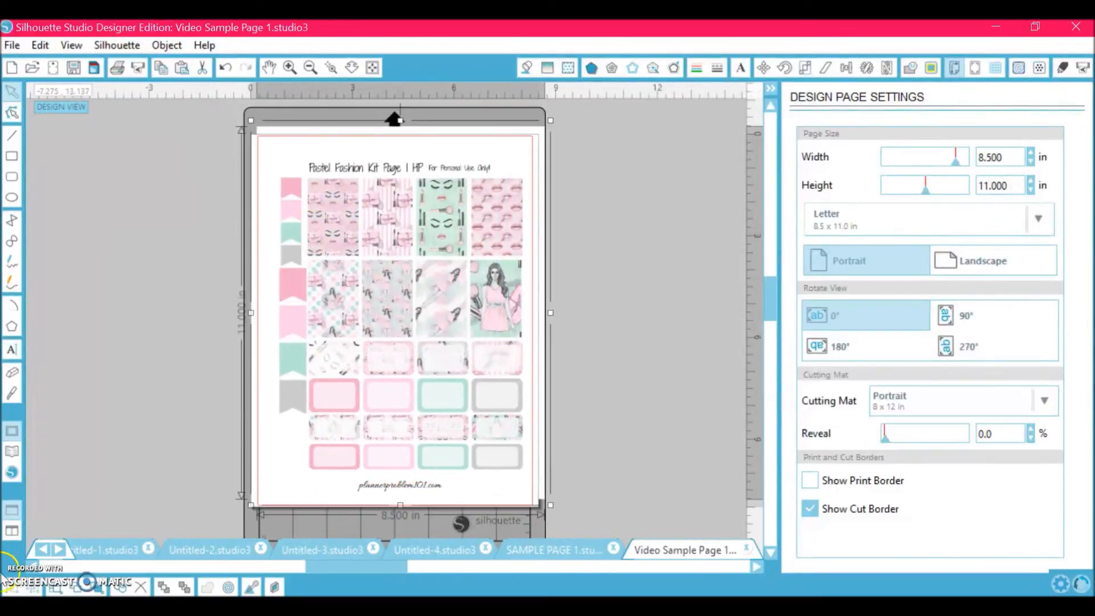
drag(356, 236, 330, 249)
click(494, 328)
drag(492, 331, 486, 339)
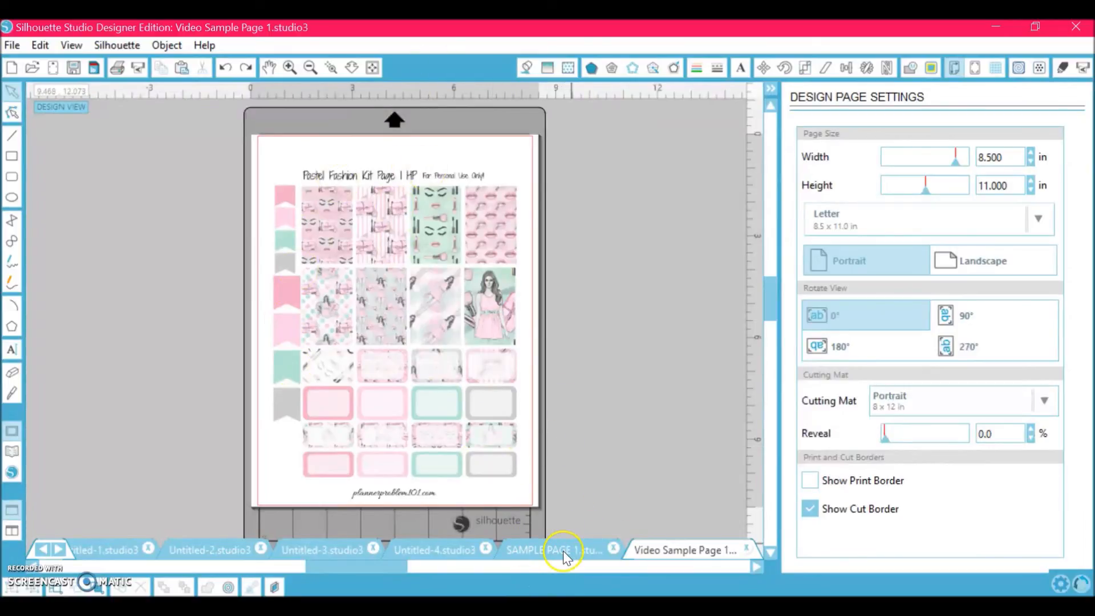
- Copy all objects from SAMPLE PAGE 1 and paste them into a new drawing
click(522, 548)
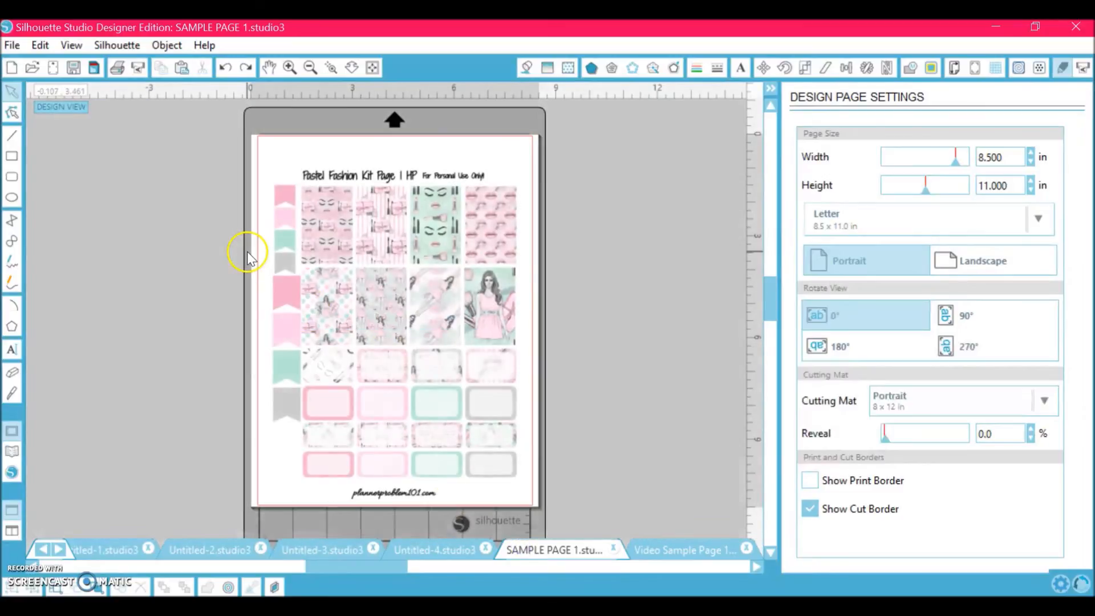
click(189, 322)
drag(427, 220, 328, 240)
key(ctrl+z)
key(ctrl+a)
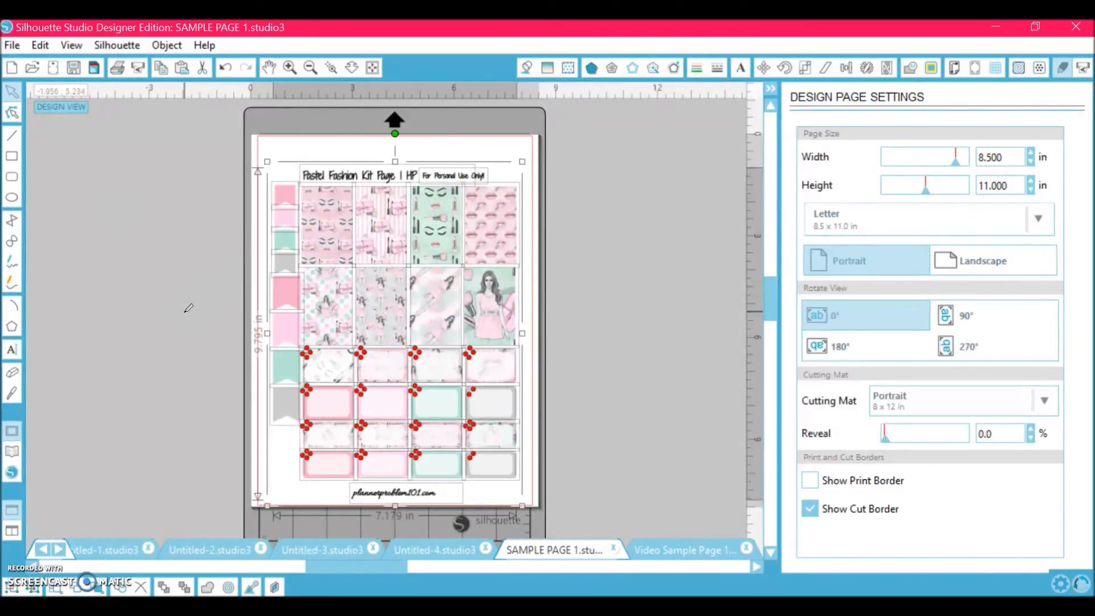
click(17, 67)
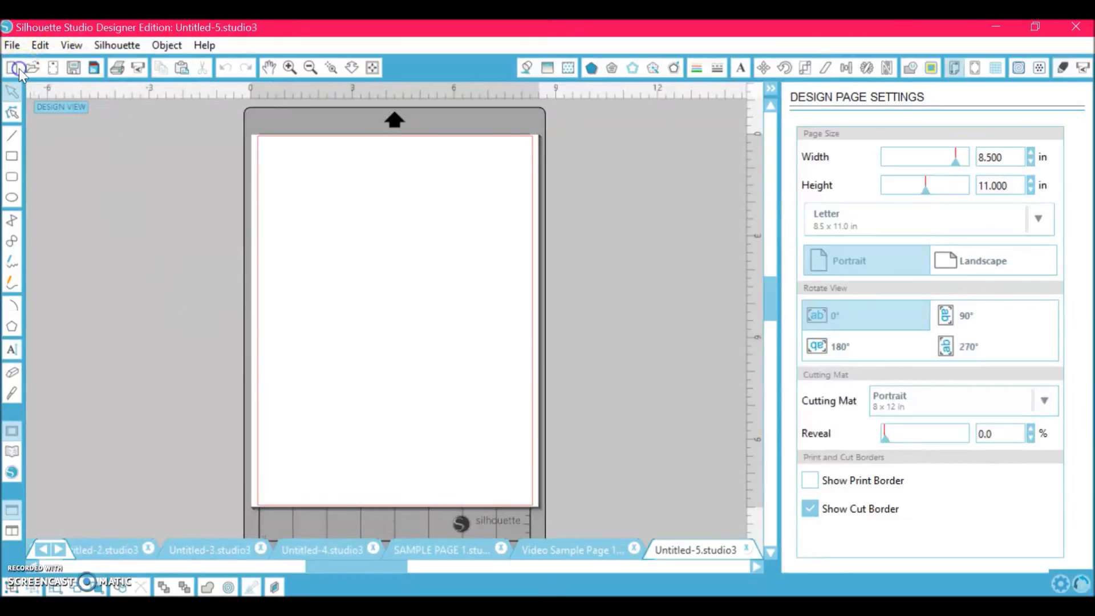
key(ctrl+v)
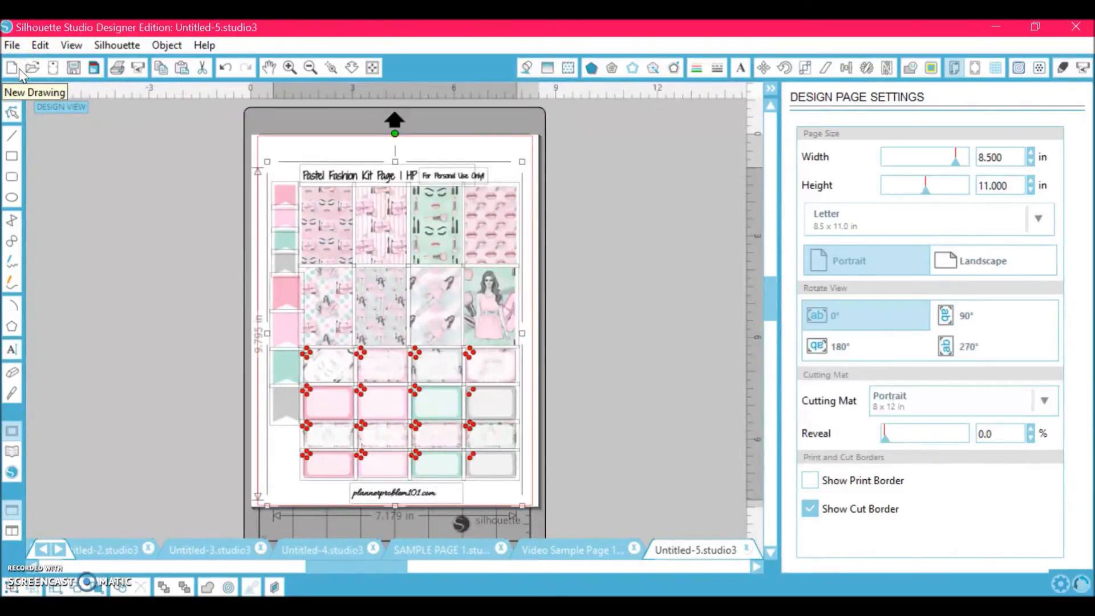
- Delete the title text and the website footer from the pasted design
click(117, 314)
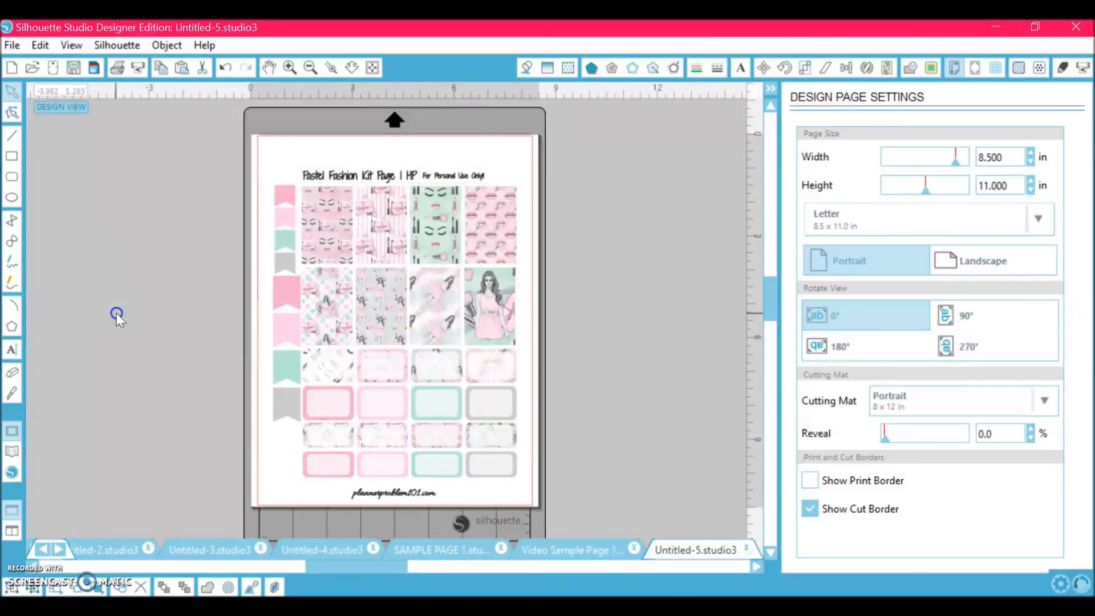
click(277, 160)
click(382, 180)
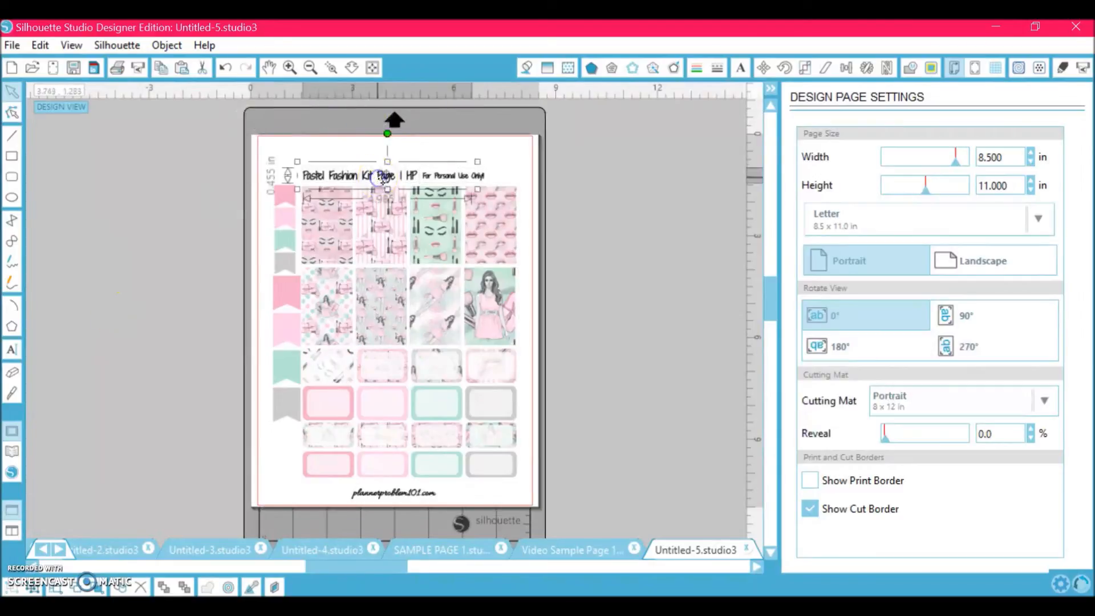
key(Delete)
click(433, 178)
key(Delete)
click(424, 393)
click(420, 494)
key(Delete)
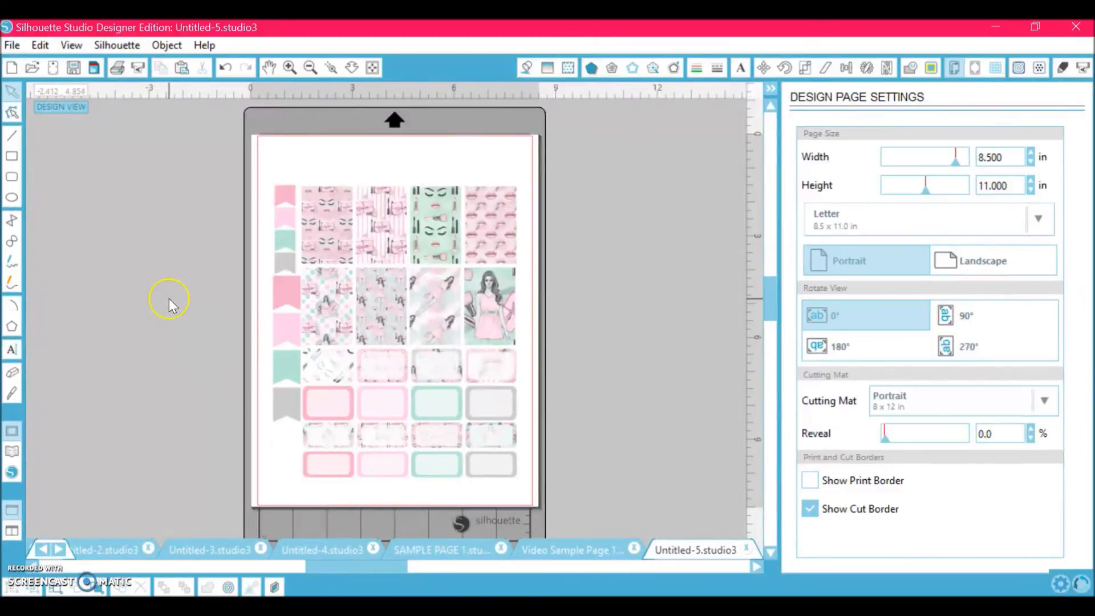
- Select all pasted shapes and set their fill to none
key(ctrl+a)
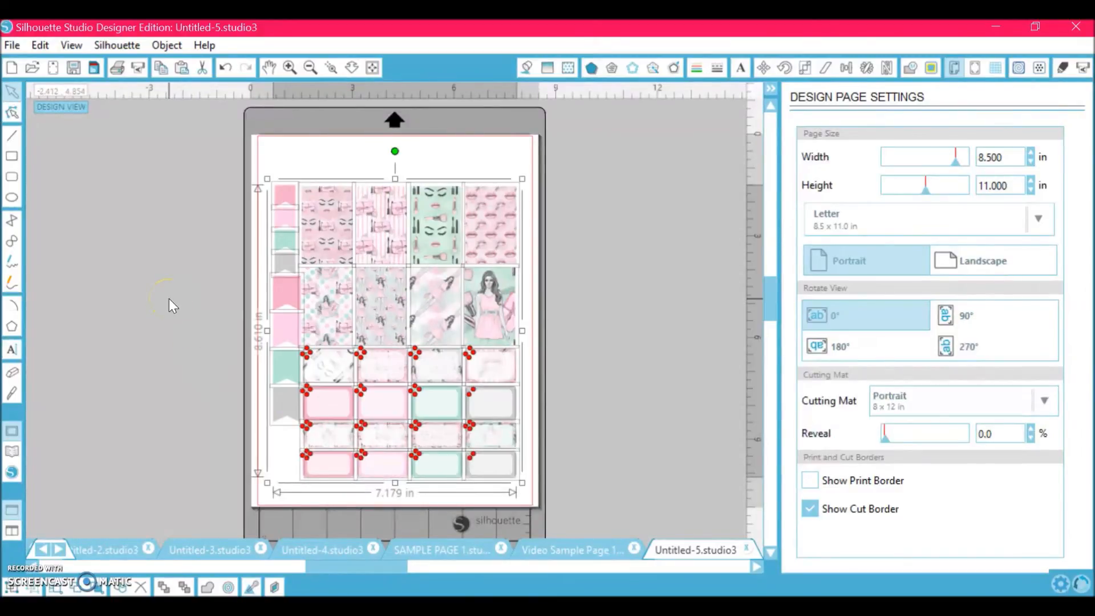
click(221, 337)
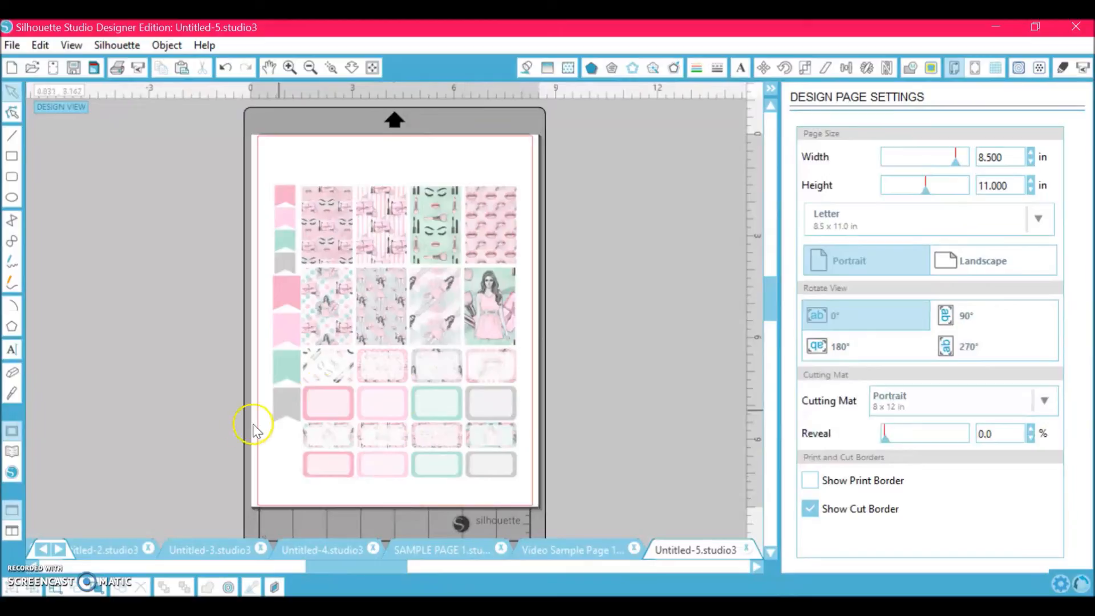
key(ctrl+a)
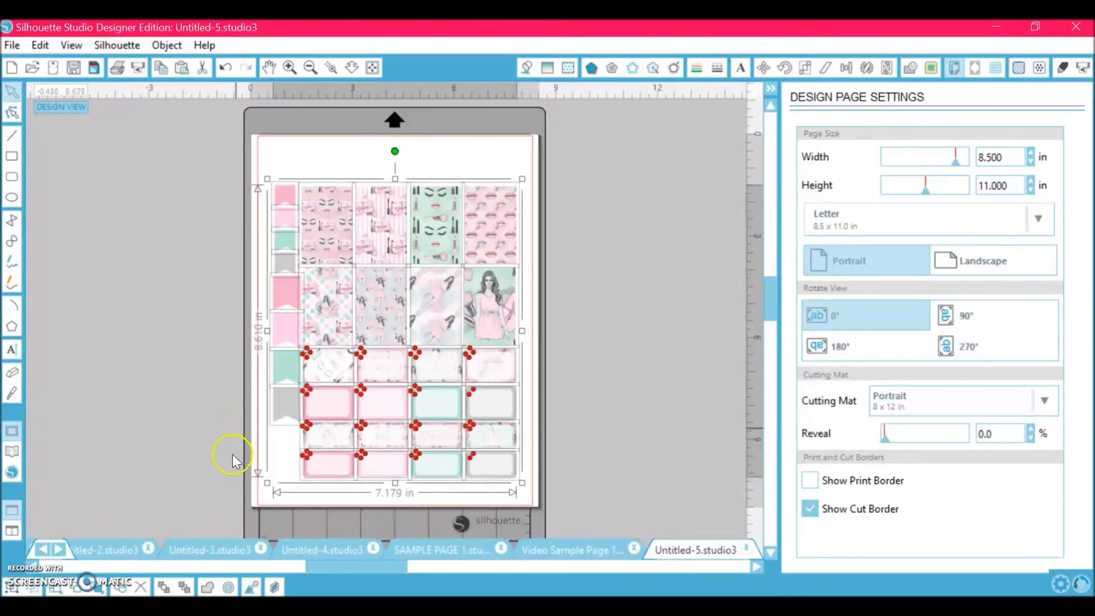
click(205, 589)
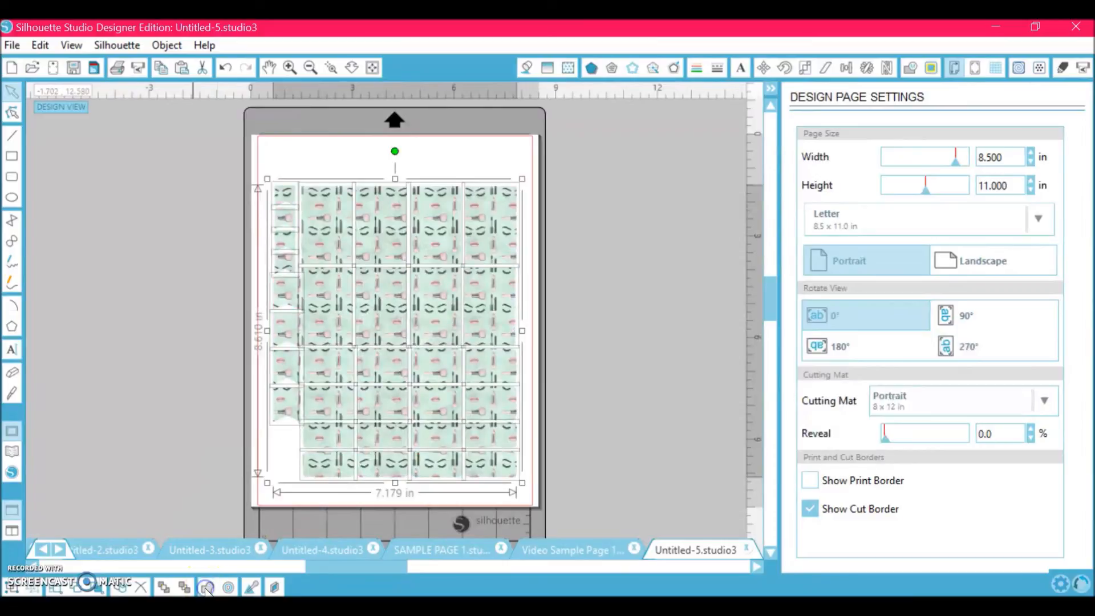
click(526, 67)
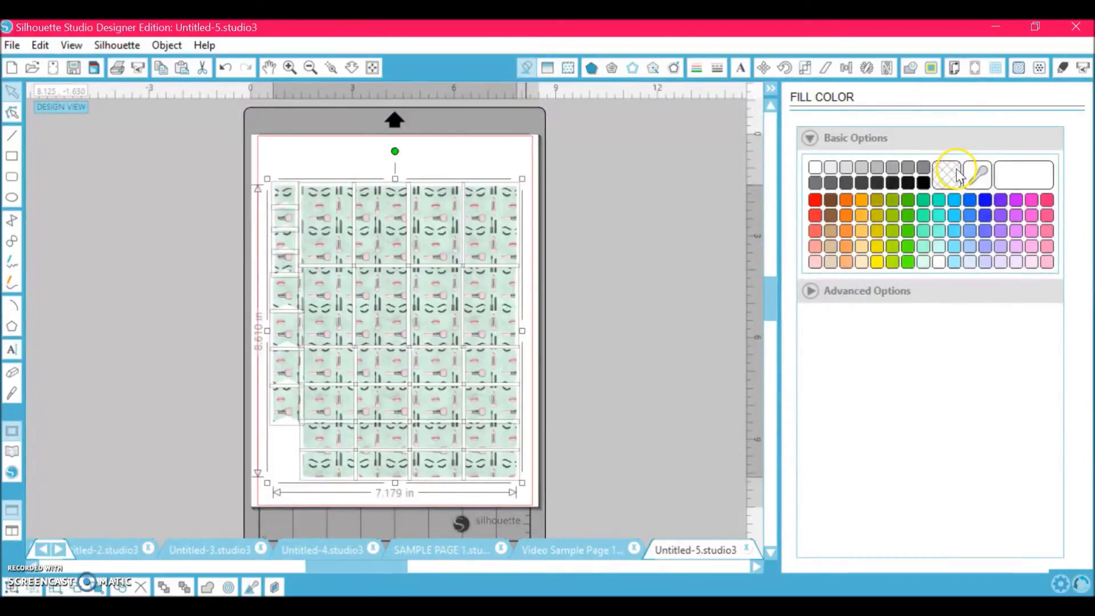
click(956, 172)
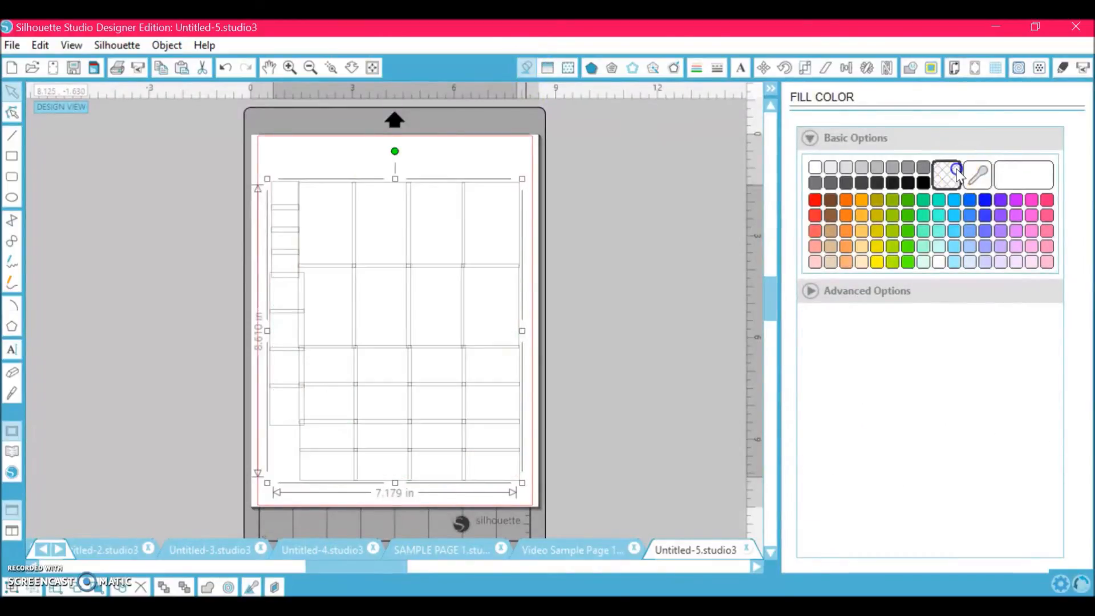
- Set the line color of all the shapes to red
click(696, 69)
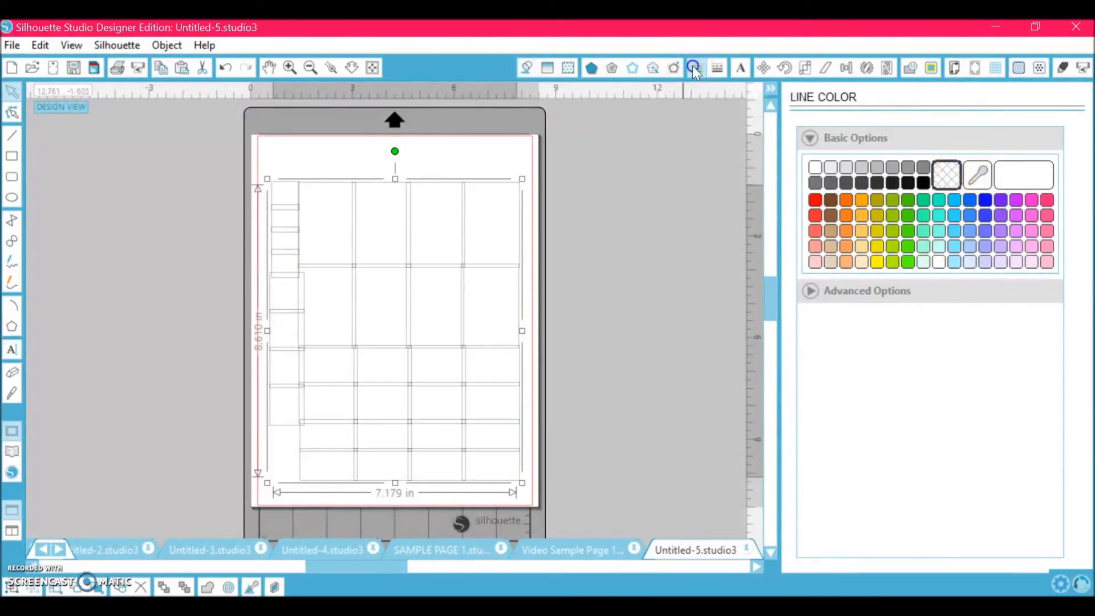
click(815, 199)
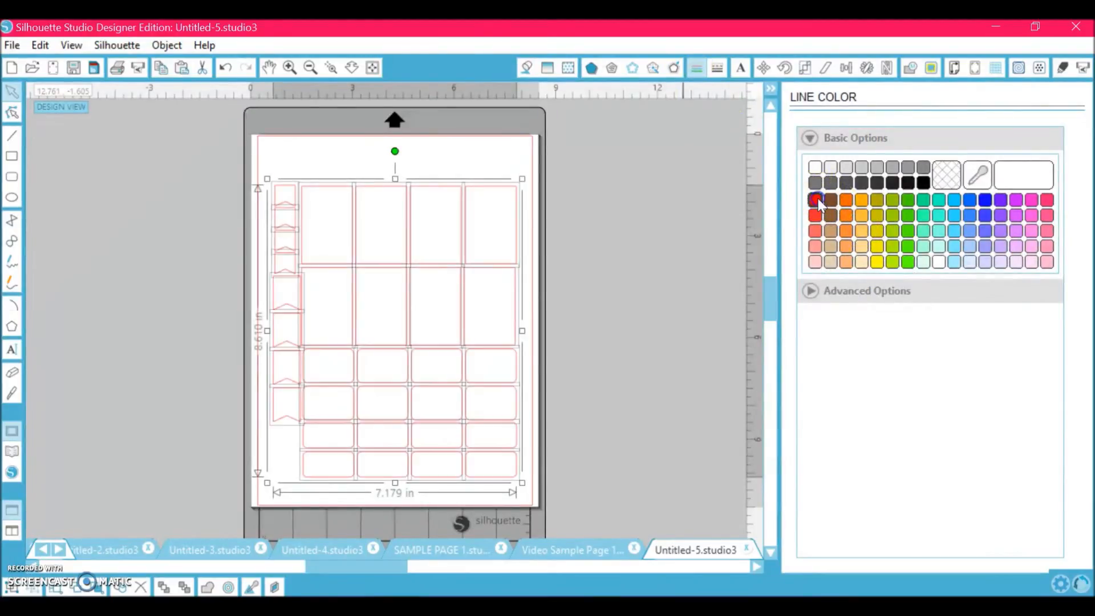
click(721, 69)
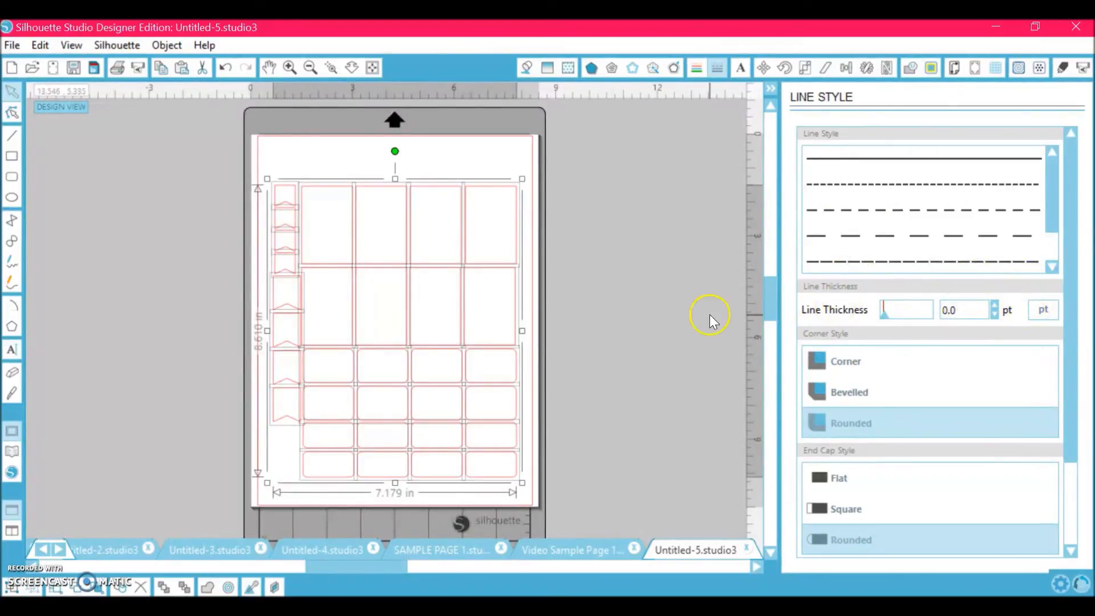
click(150, 334)
- Try pasting the red outlines onto Video Sample Page 1 and delete the pasted copy
key(ctrl+a)
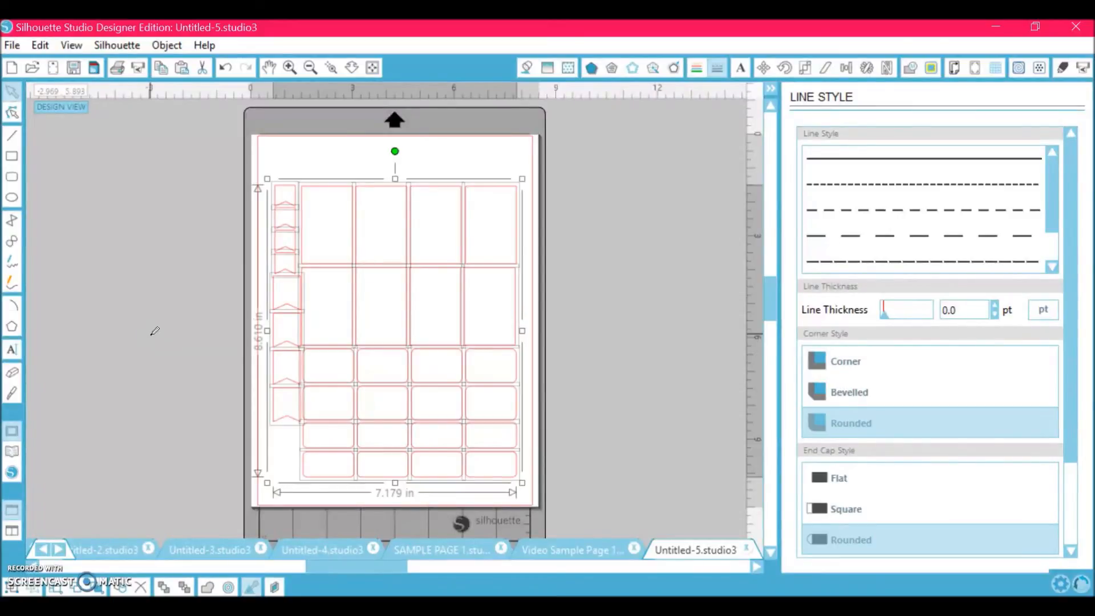
click(557, 549)
key(ctrl+a)
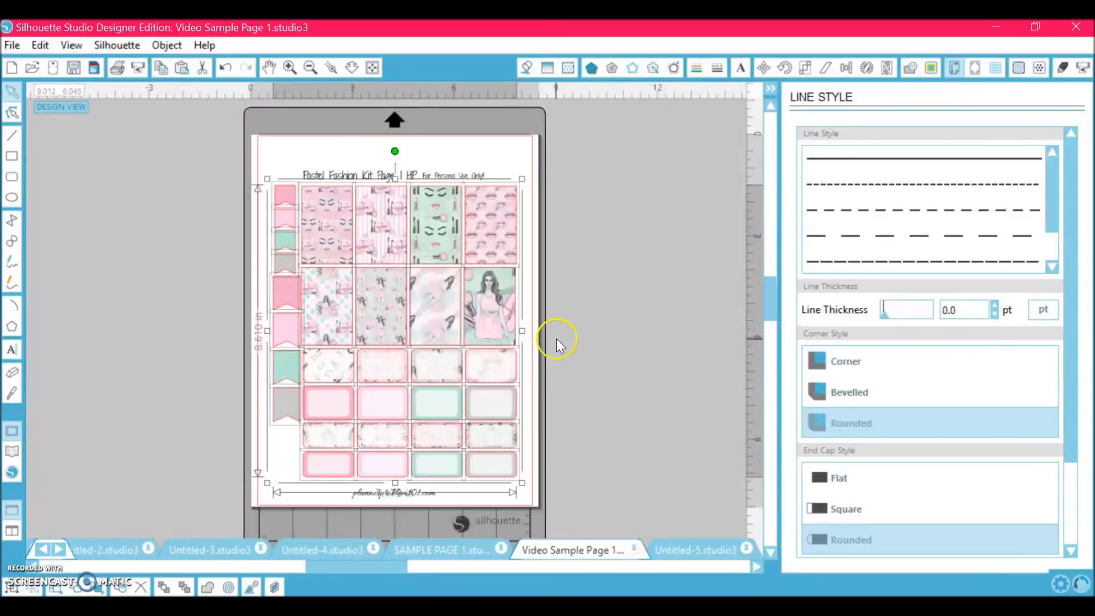
click(556, 337)
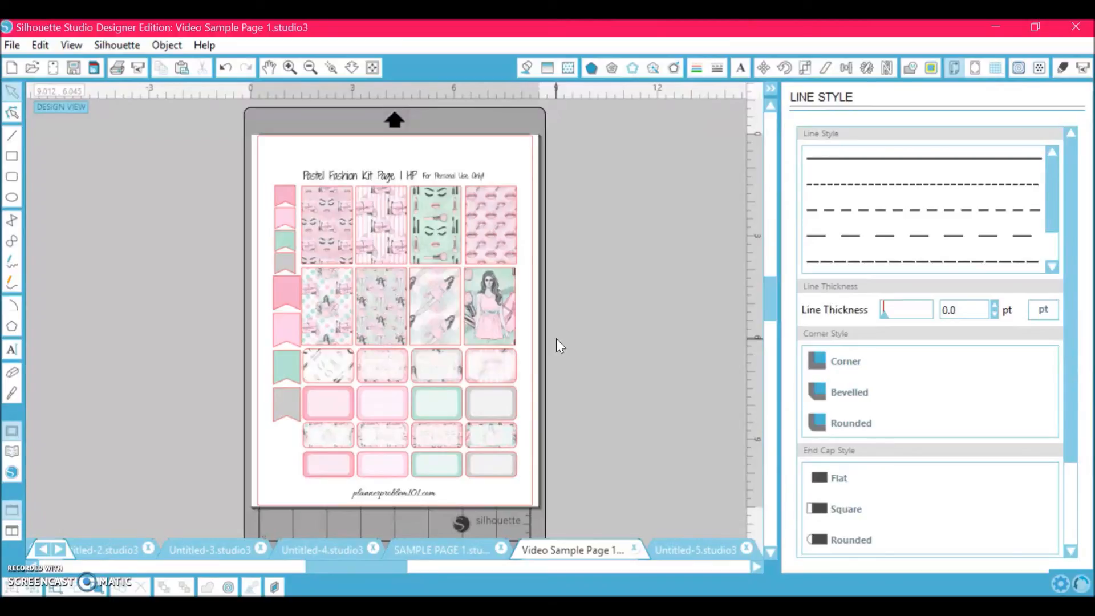
key(ctrl+v)
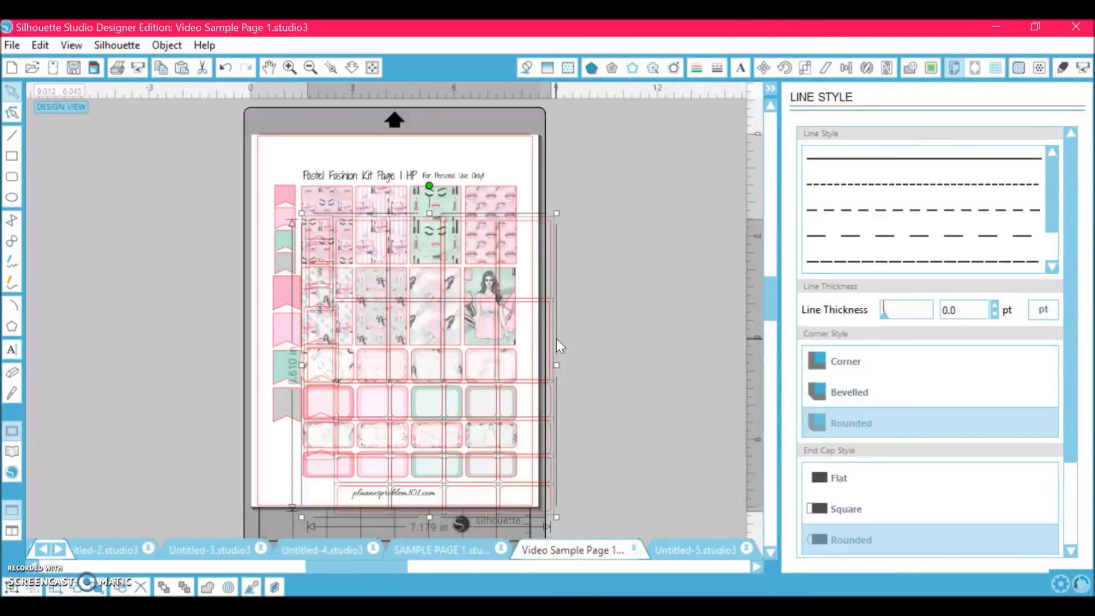
key(Delete)
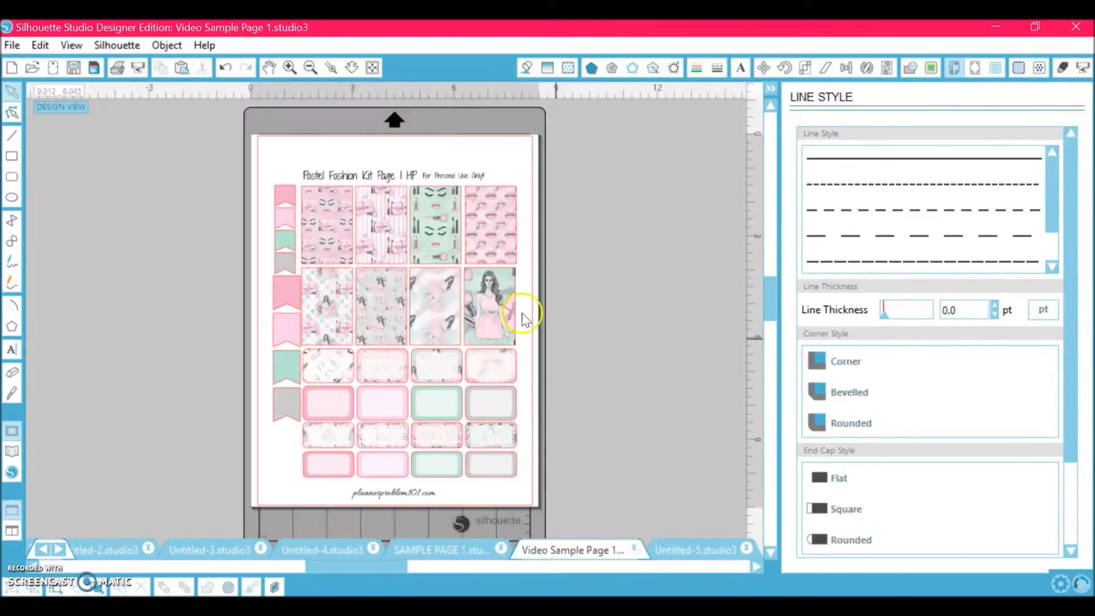
- Zoom in closely to examine the edges of the imported image on Video Sample Page 1
click(289, 68)
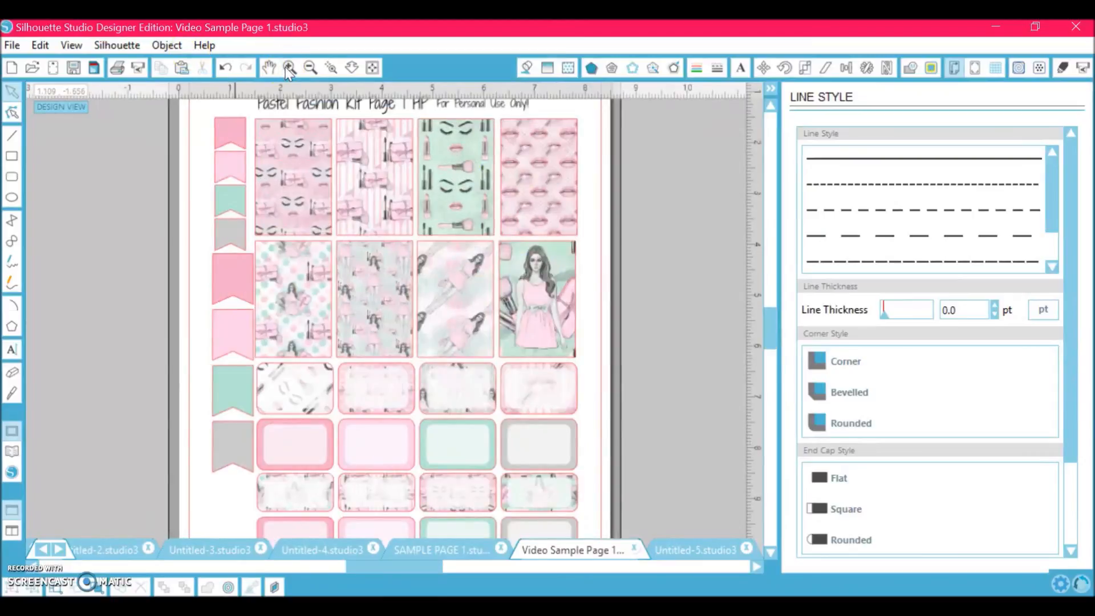
click(289, 67)
click(289, 67)
click(289, 67)
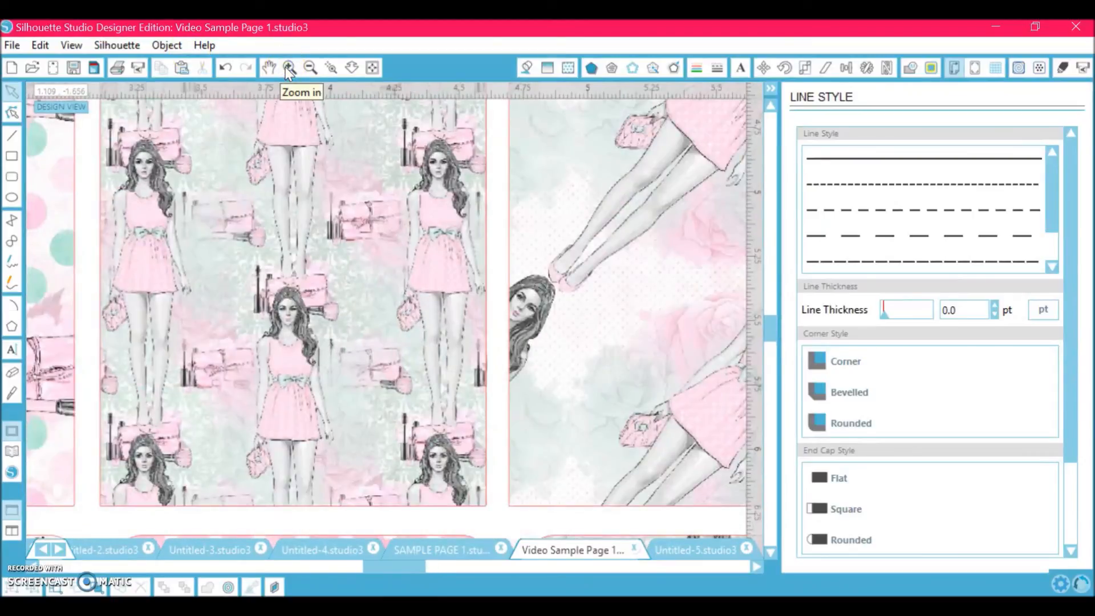
click(289, 67)
click(289, 67)
scroll(500, 319, right, 3)
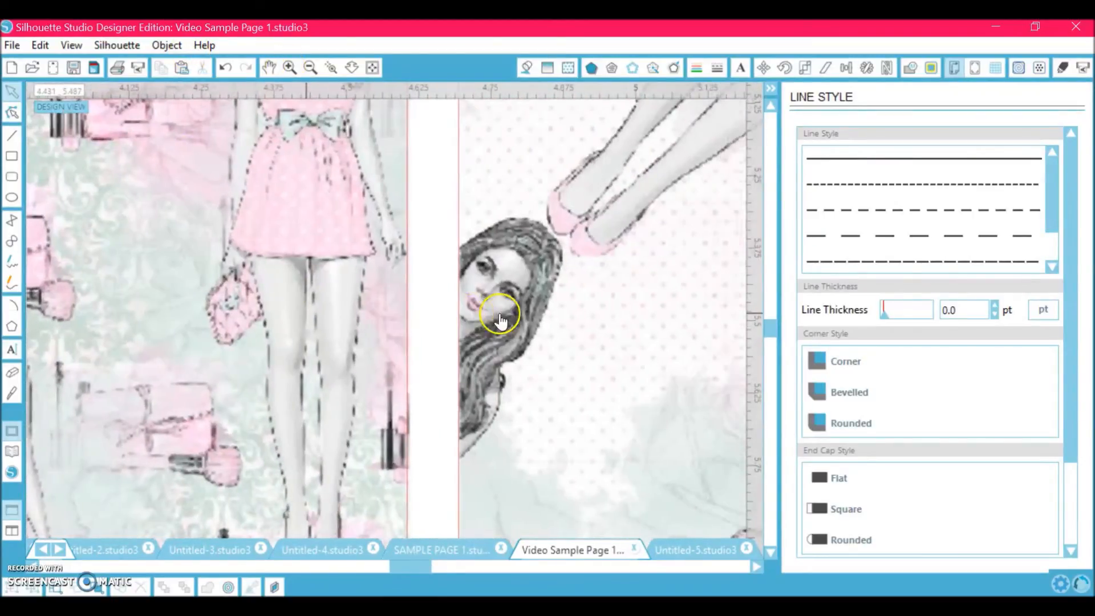
- Turn on Type 1 registration marks for the page
click(308, 67)
click(309, 67)
click(308, 70)
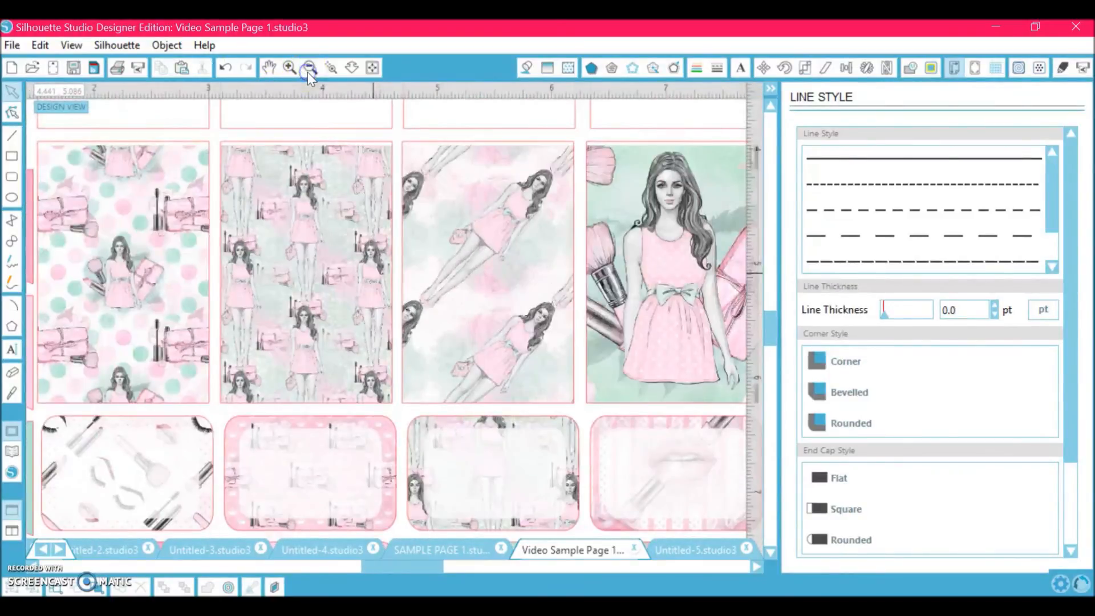
click(308, 70)
click(308, 69)
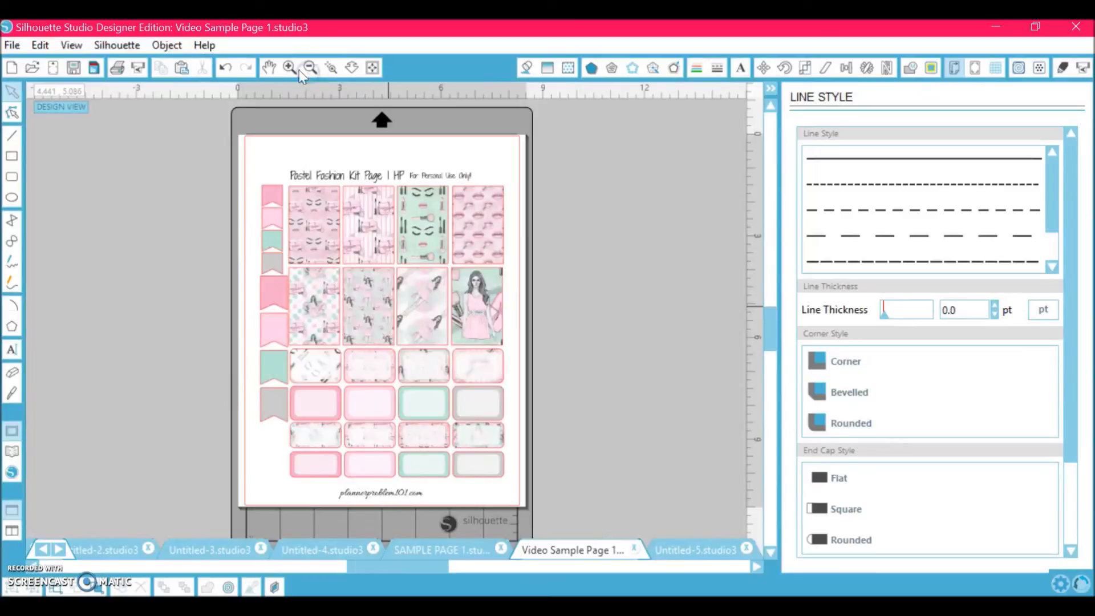
click(289, 67)
scroll(149, 225, up, 2)
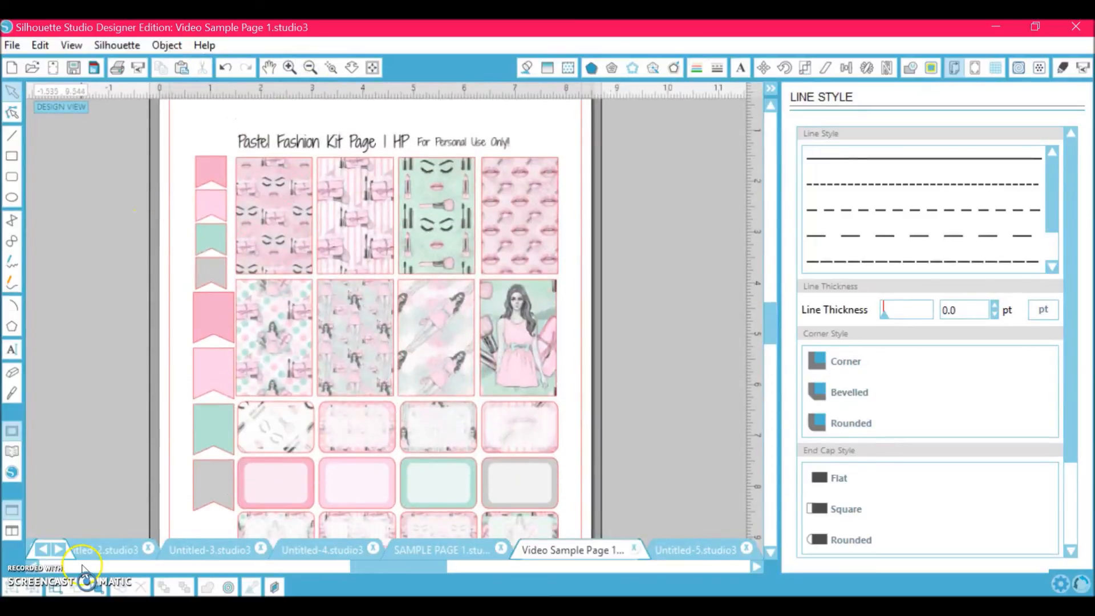
click(972, 71)
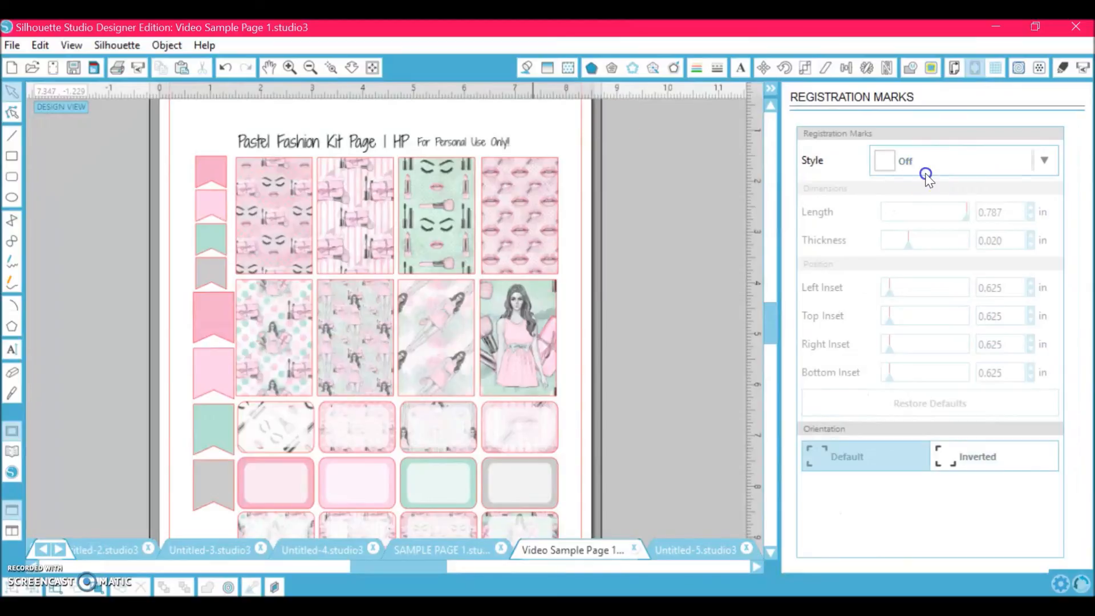
click(926, 175)
click(923, 220)
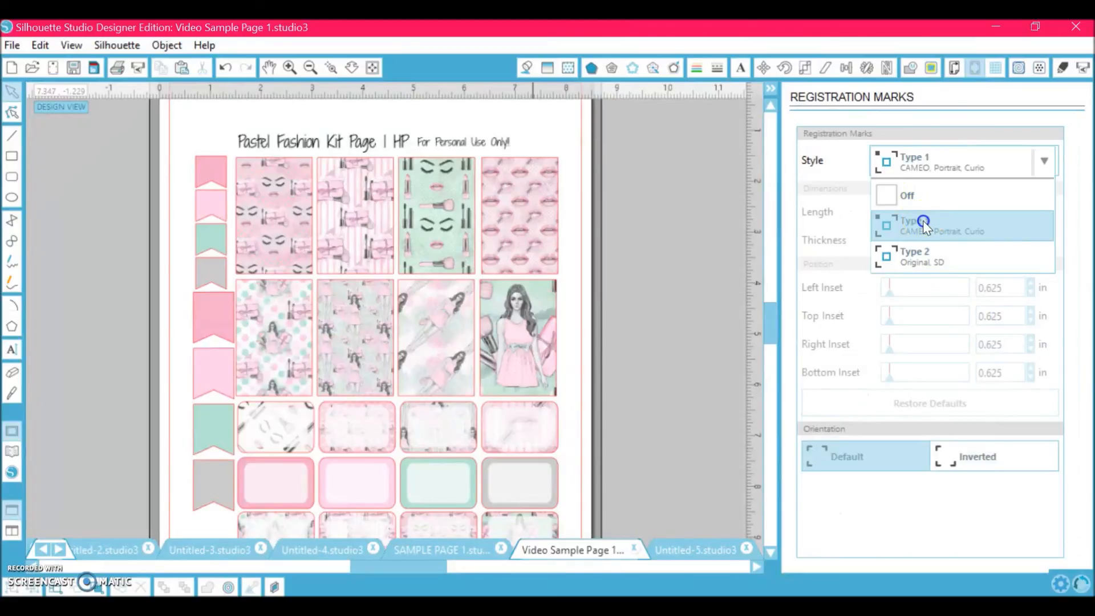
- Set the cut mode to Advanced with cut order by line color, using Copy Paper for the red RGB (244,0,0) lines
click(310, 67)
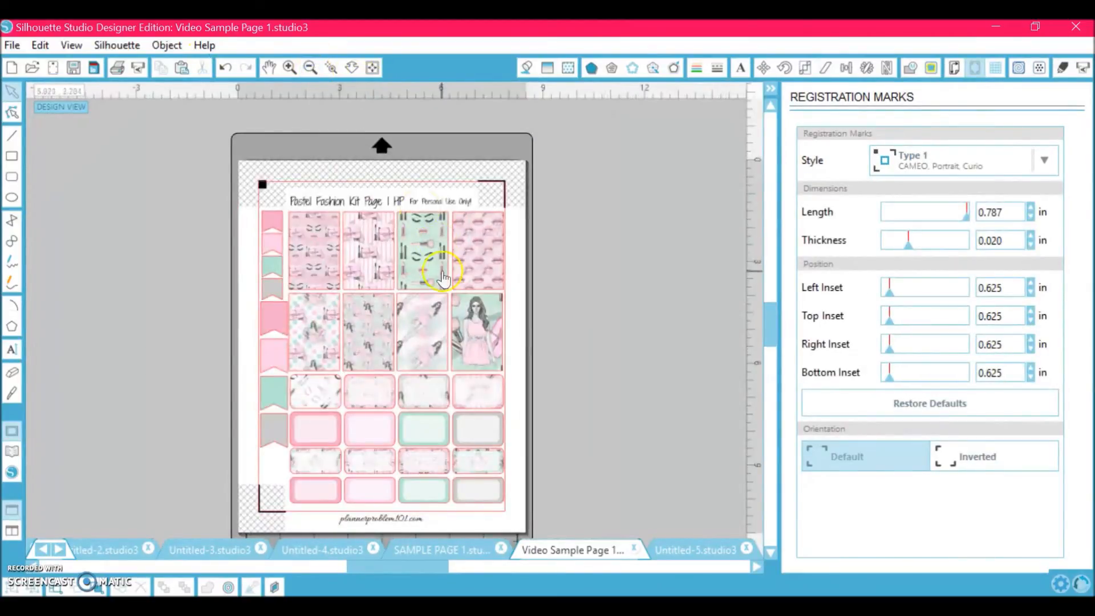
scroll(641, 378, down, 1)
click(842, 396)
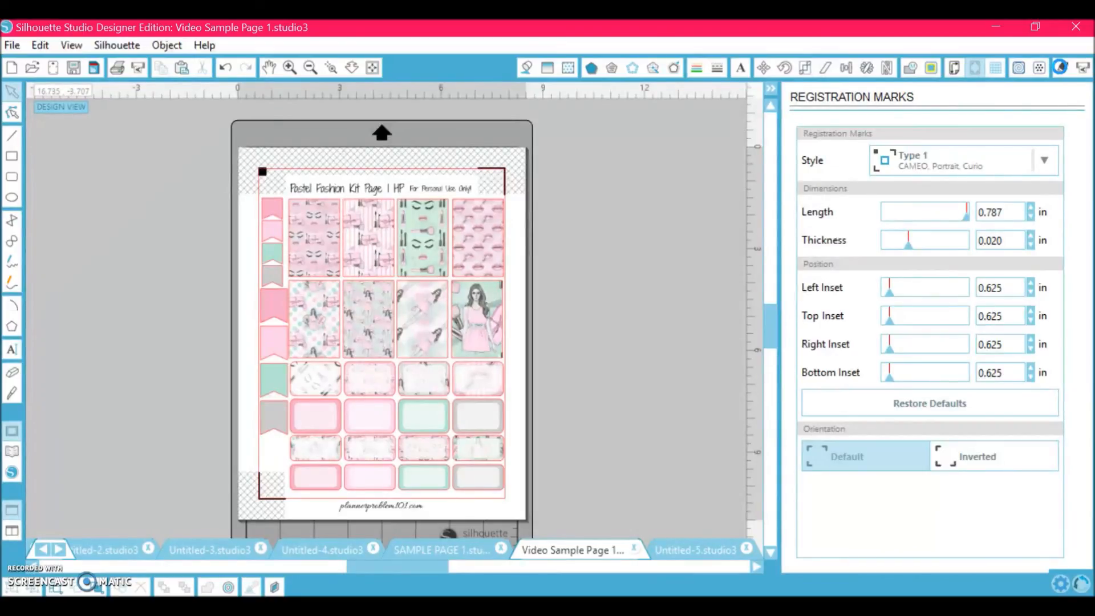
click(1062, 68)
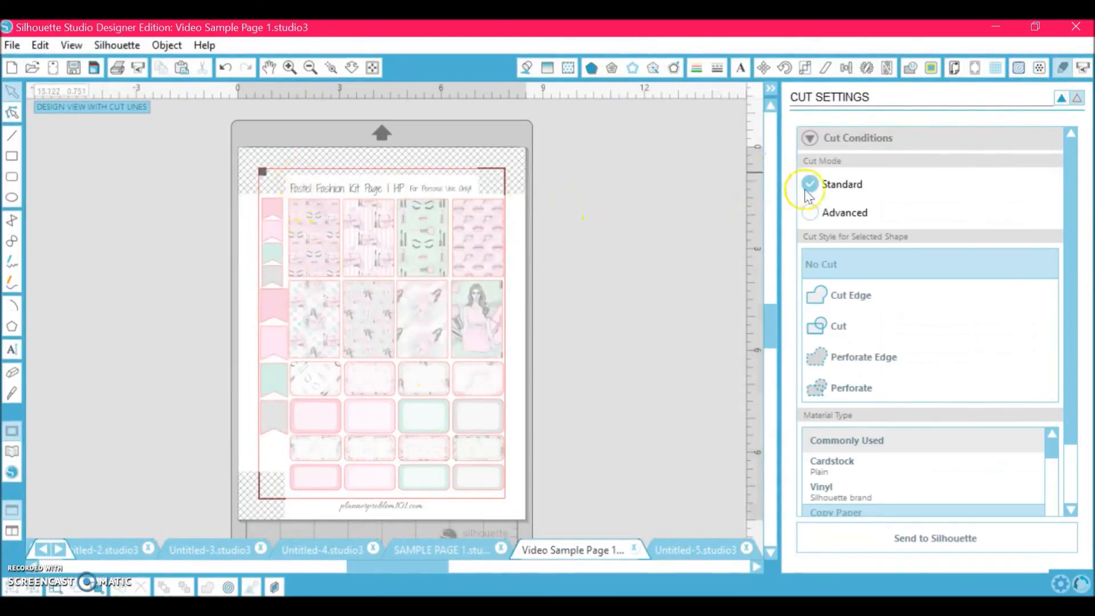
click(810, 213)
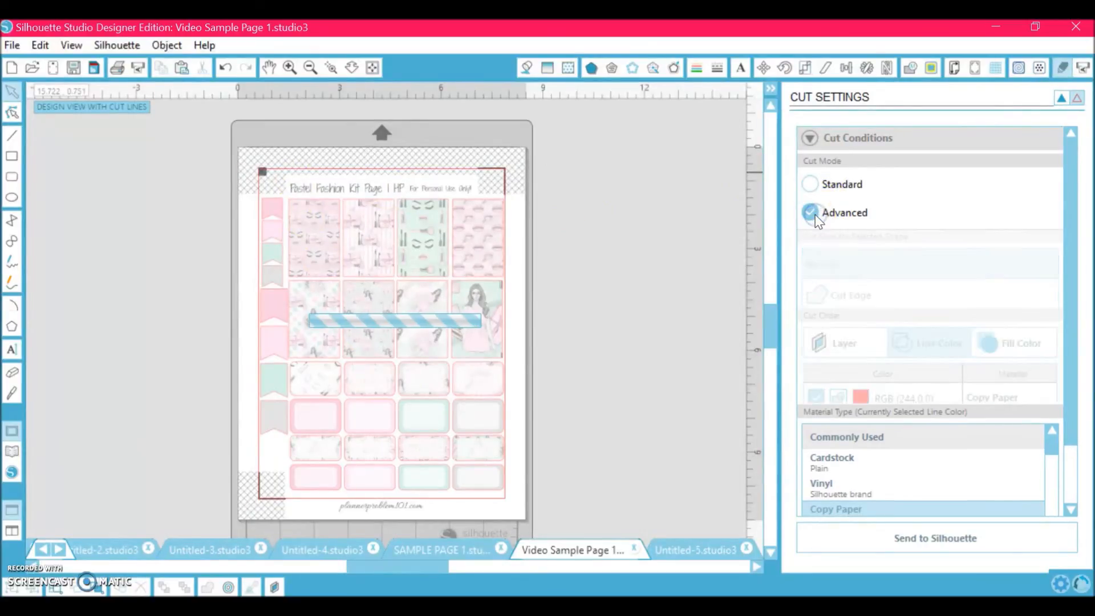
click(910, 323)
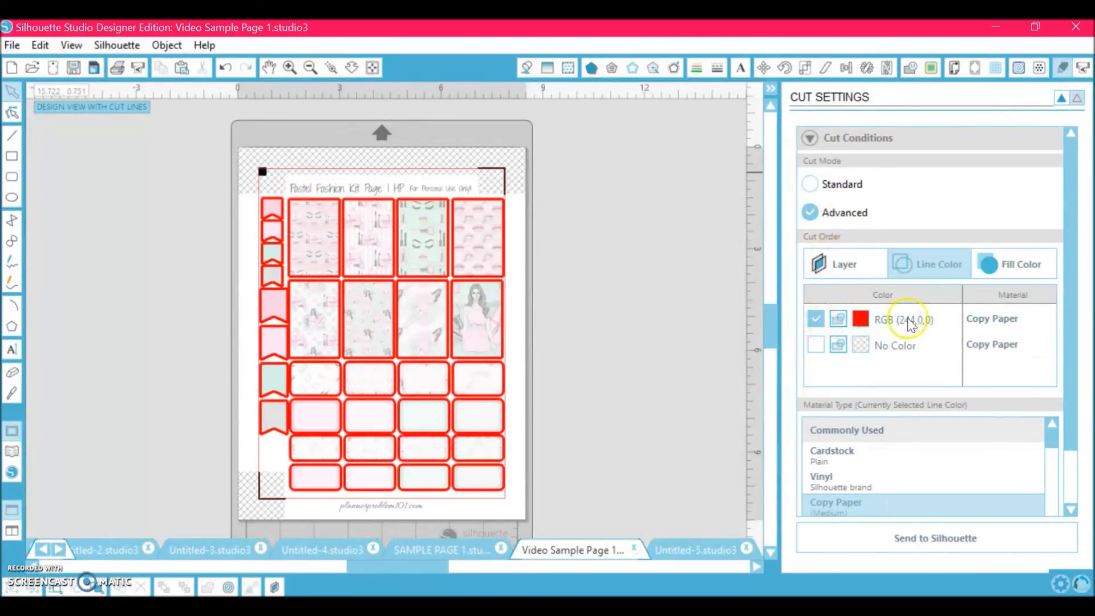
click(1008, 316)
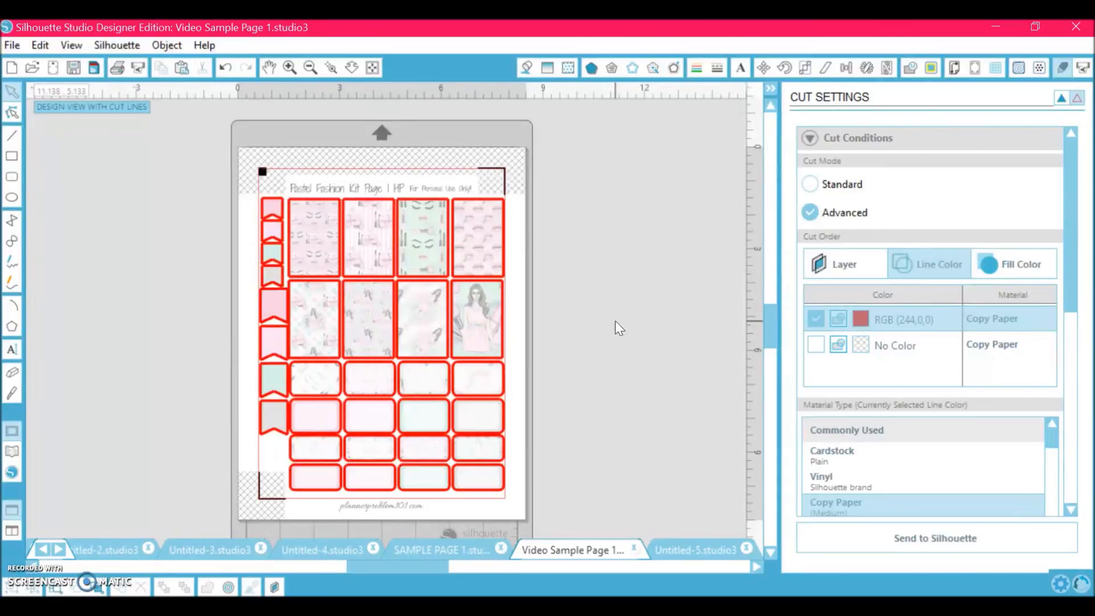
click(1065, 98)
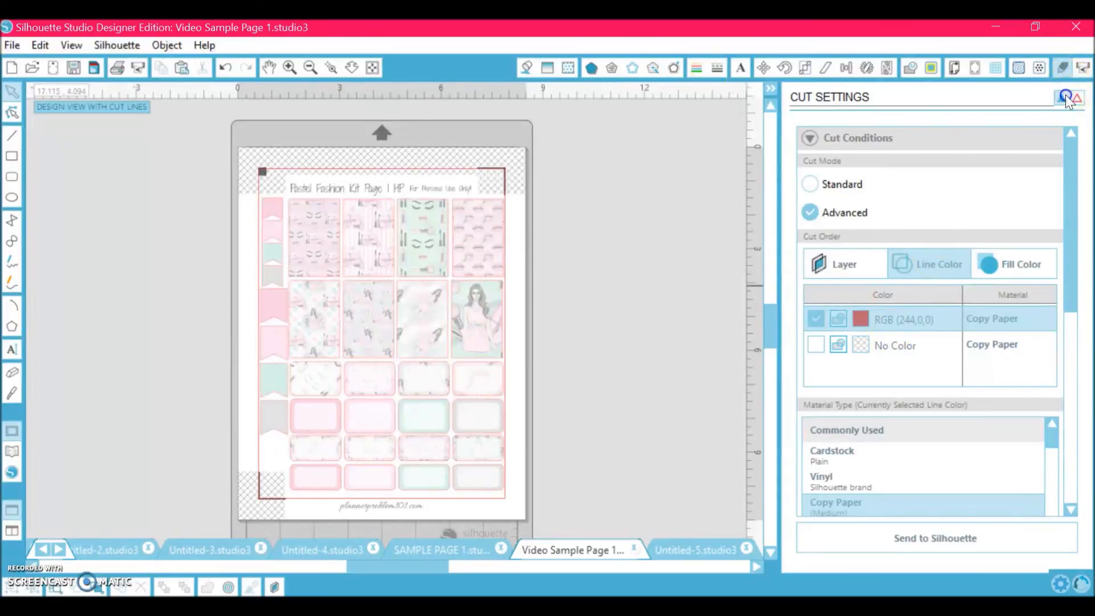